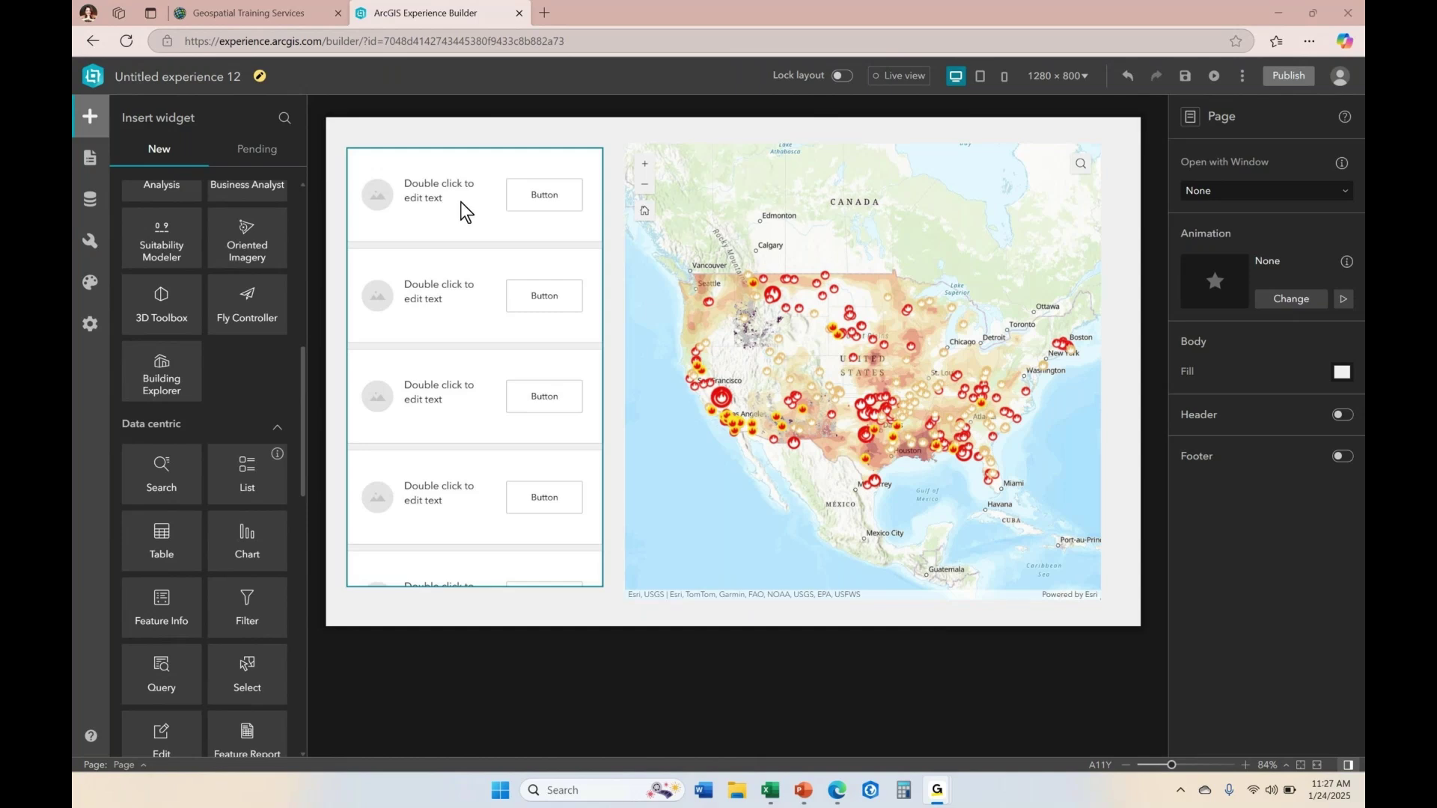
Select the List widget beside the map to show its List settings panel.
{"action": "left_click", "coordinate": [853, 177]}
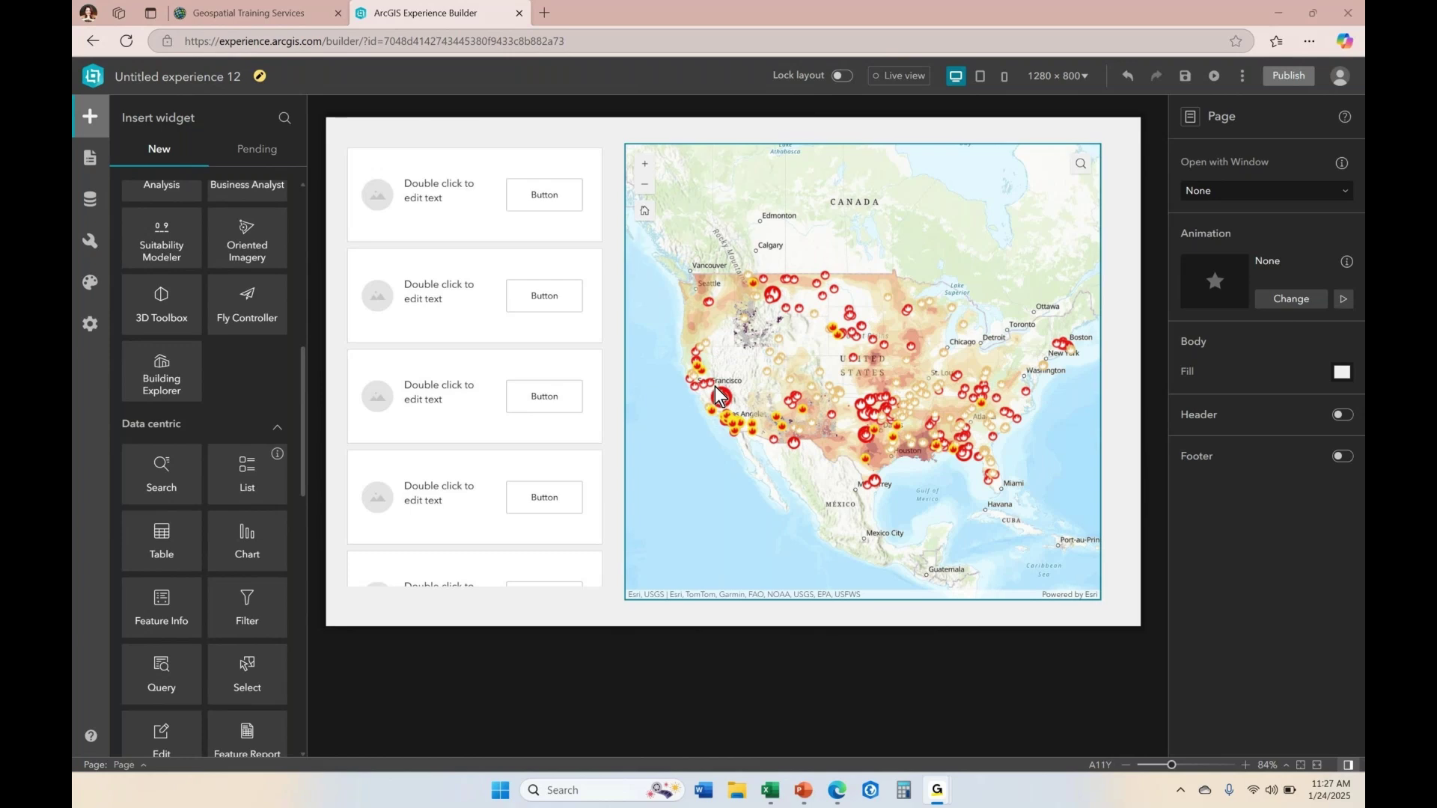
{"action": "left_click", "coordinate": [524, 232]}
{"action": "left_click", "coordinate": [482, 157]}
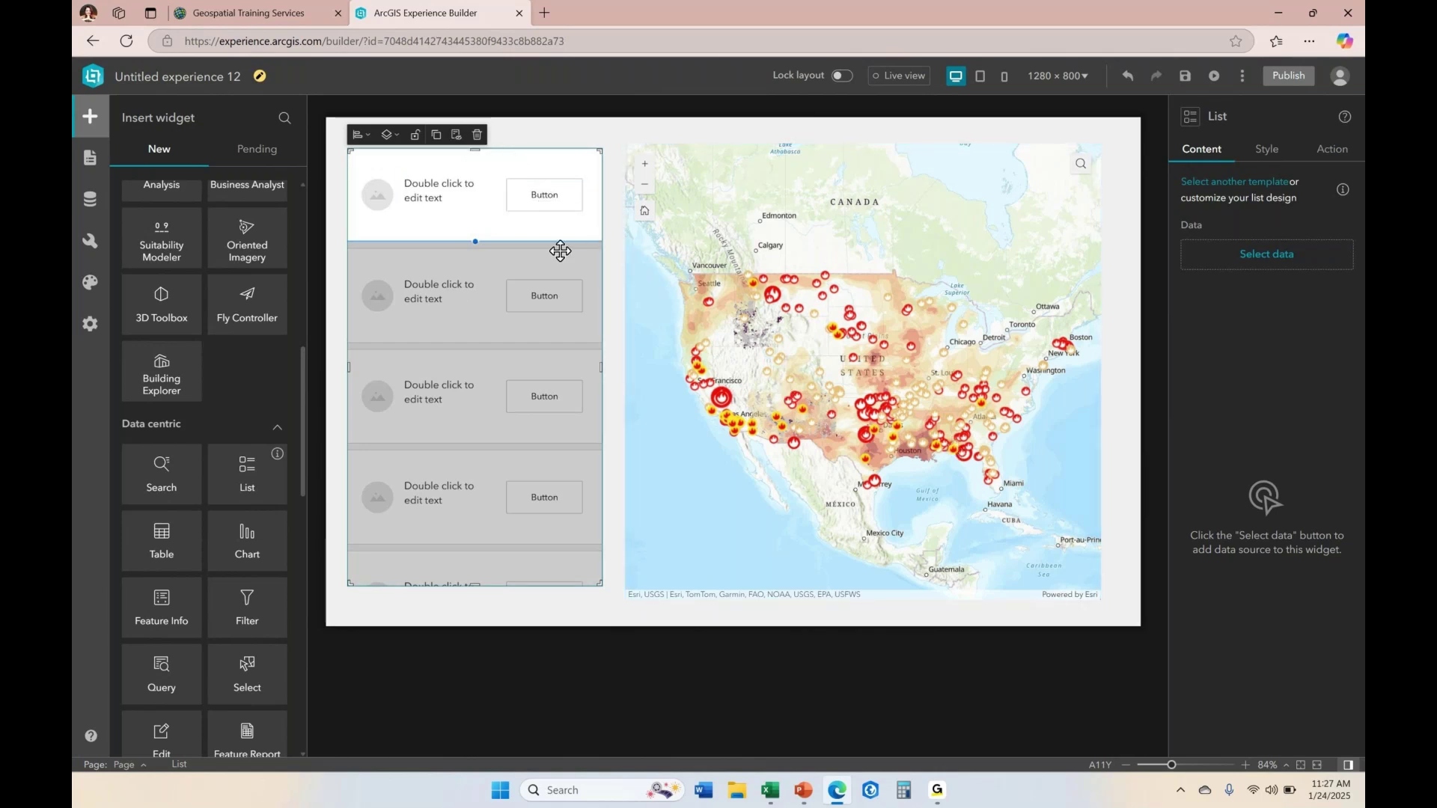
Set the list's data to the USA Wildfires Current layer under Wildfires Snapshot > USA Wildfires Snapshot.
{"action": "left_click", "coordinate": [1266, 256]}
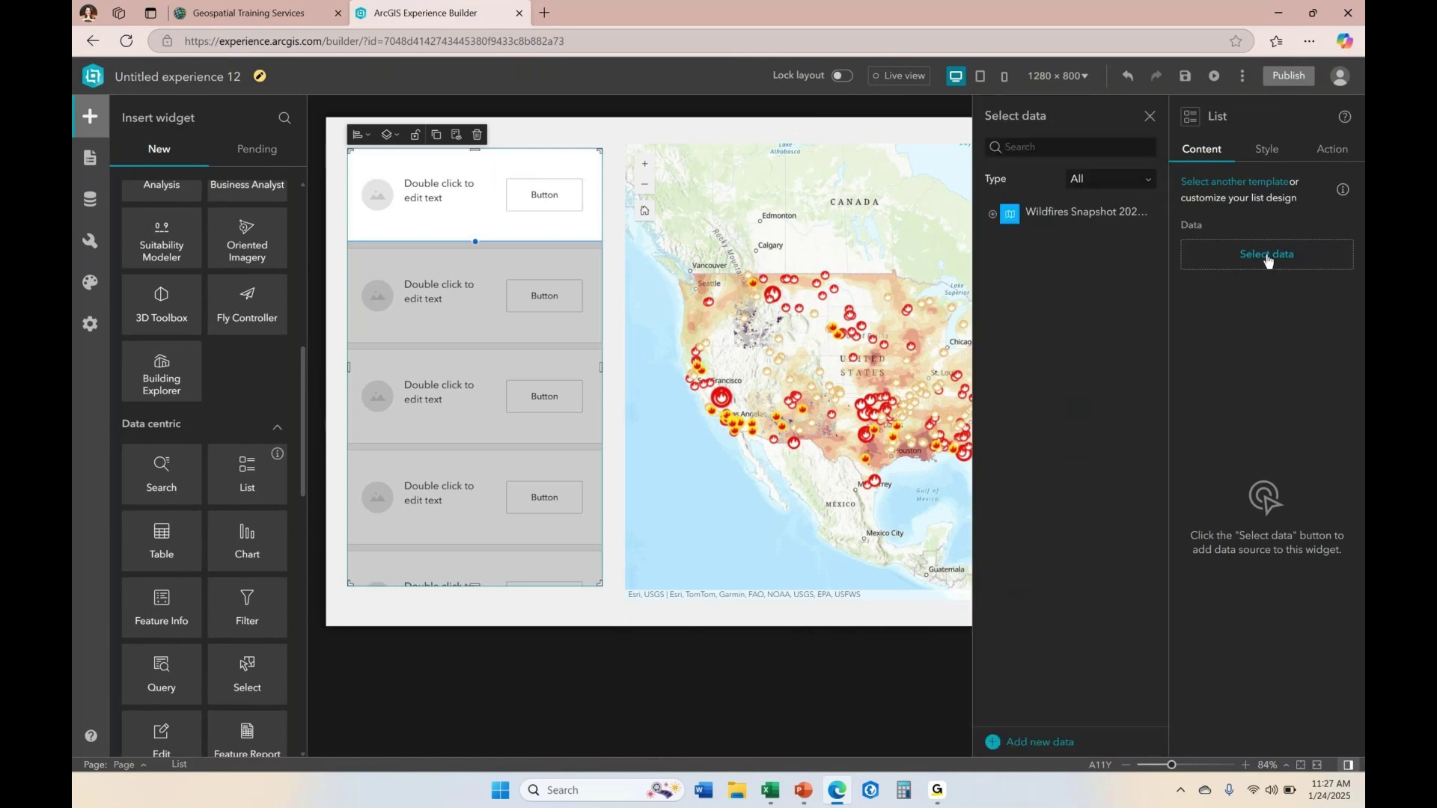
{"action": "left_click", "coordinate": [992, 223]}
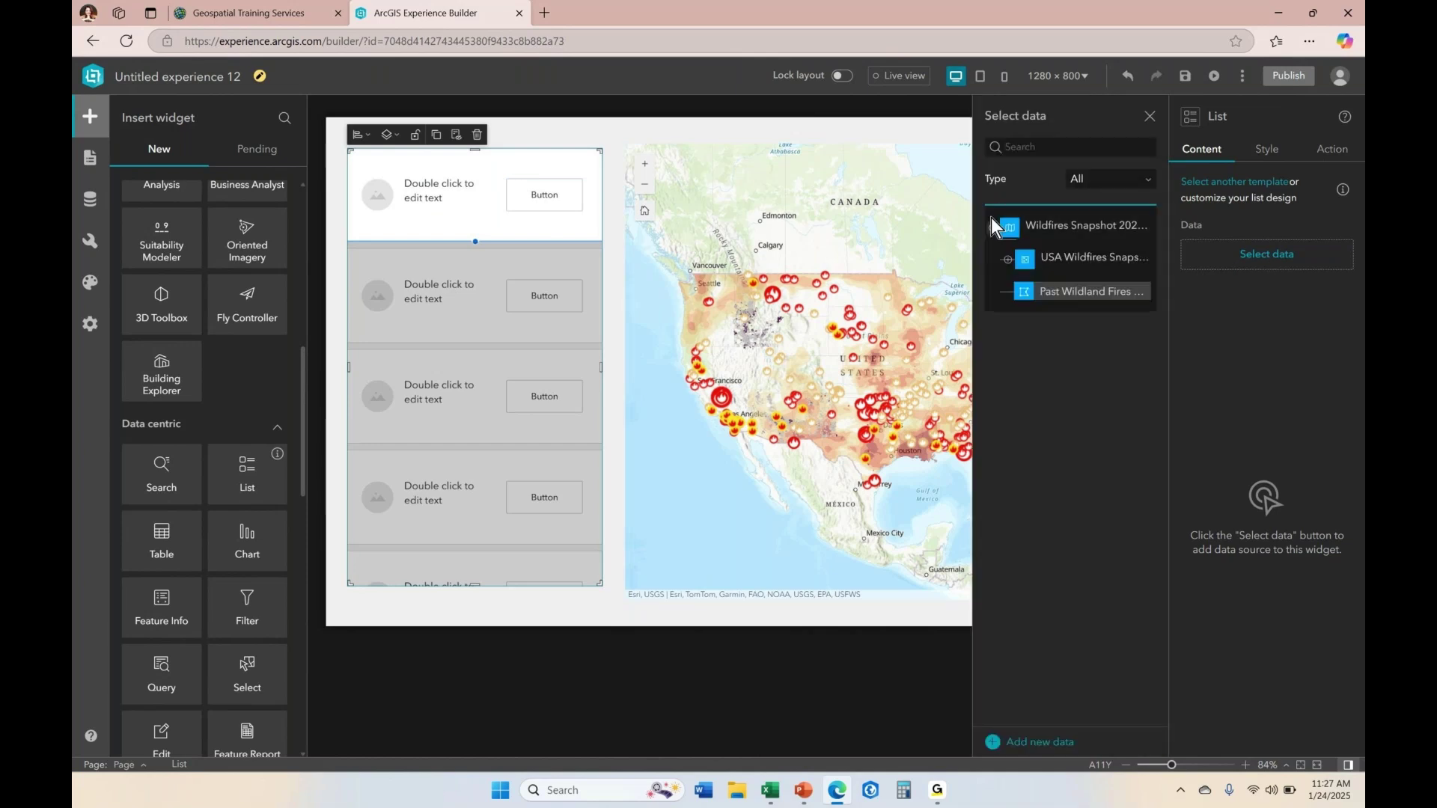
{"action": "left_click", "coordinate": [1006, 259]}
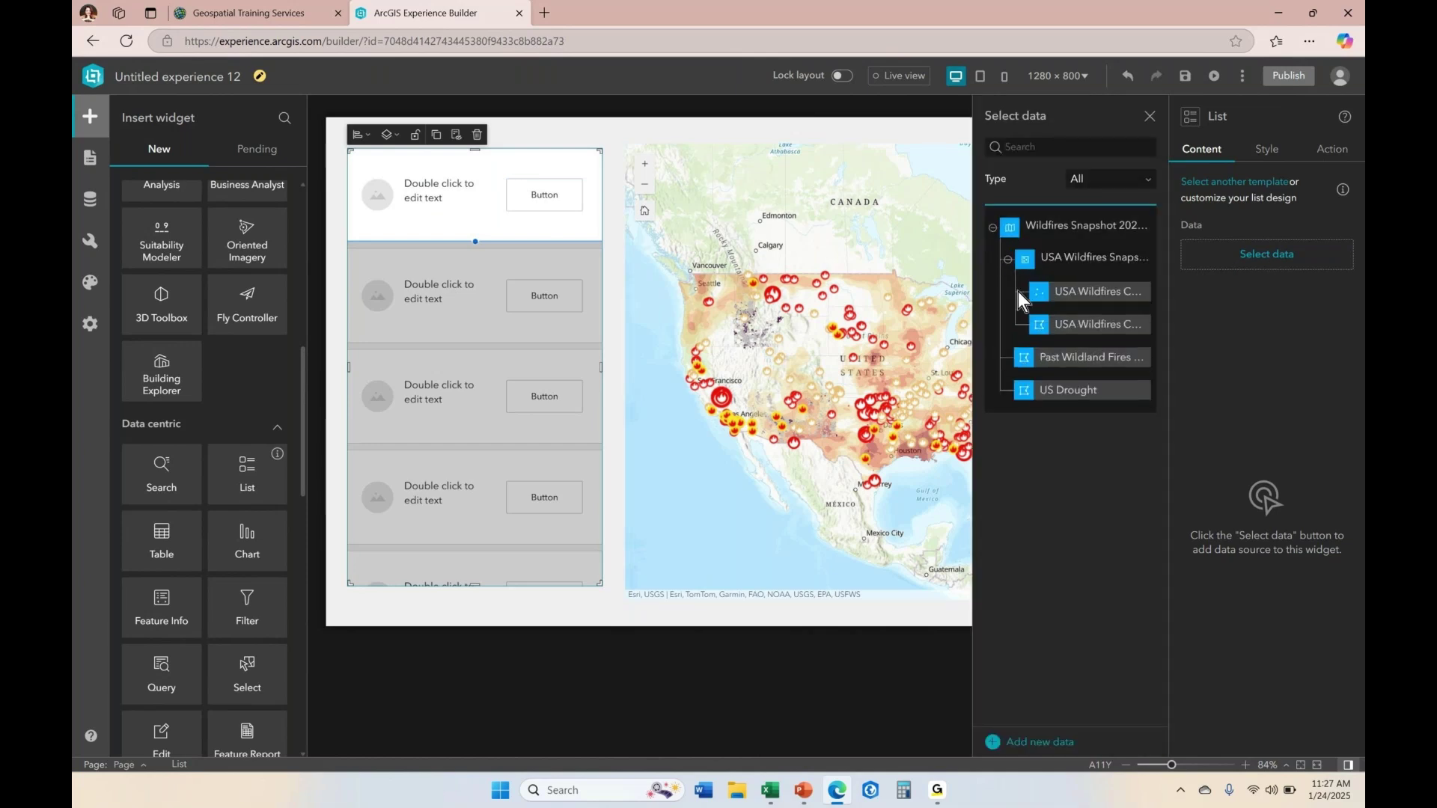
{"action": "left_click", "coordinate": [1120, 295]}
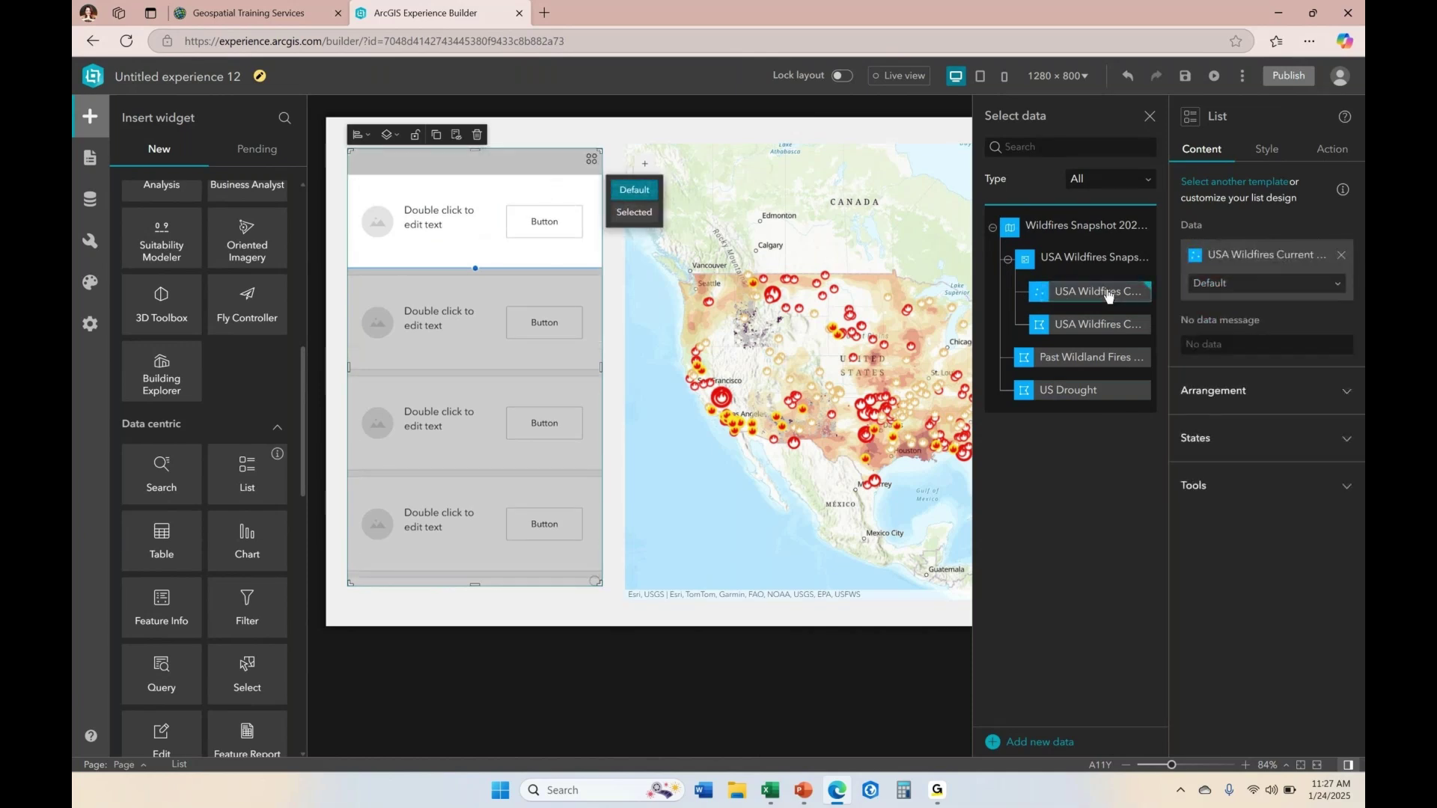
{"action": "left_click", "coordinate": [1150, 118]}
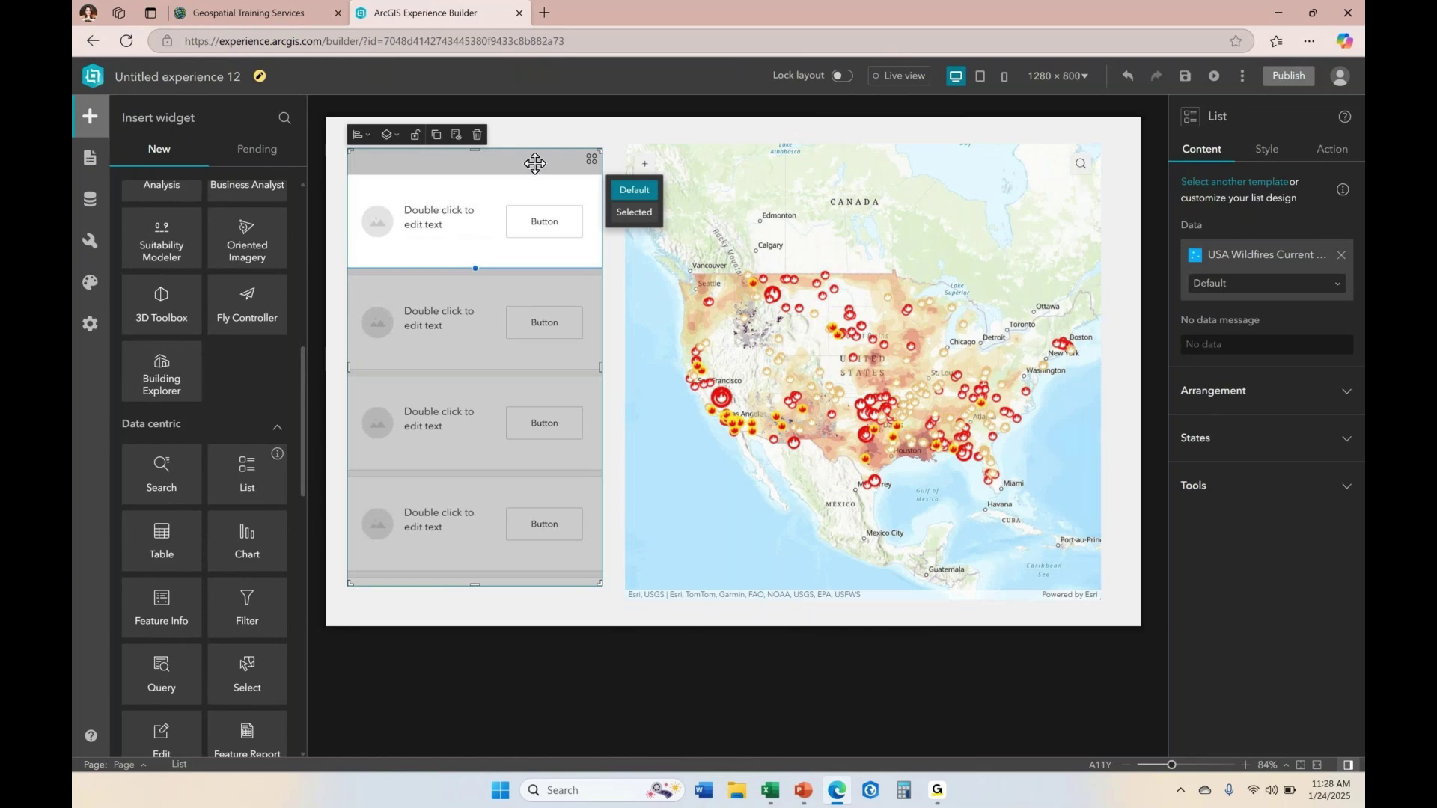
Open Dynamic content for the first card's text and browse its Statistics and Expression tabs.
{"action": "left_click", "coordinate": [440, 223]}
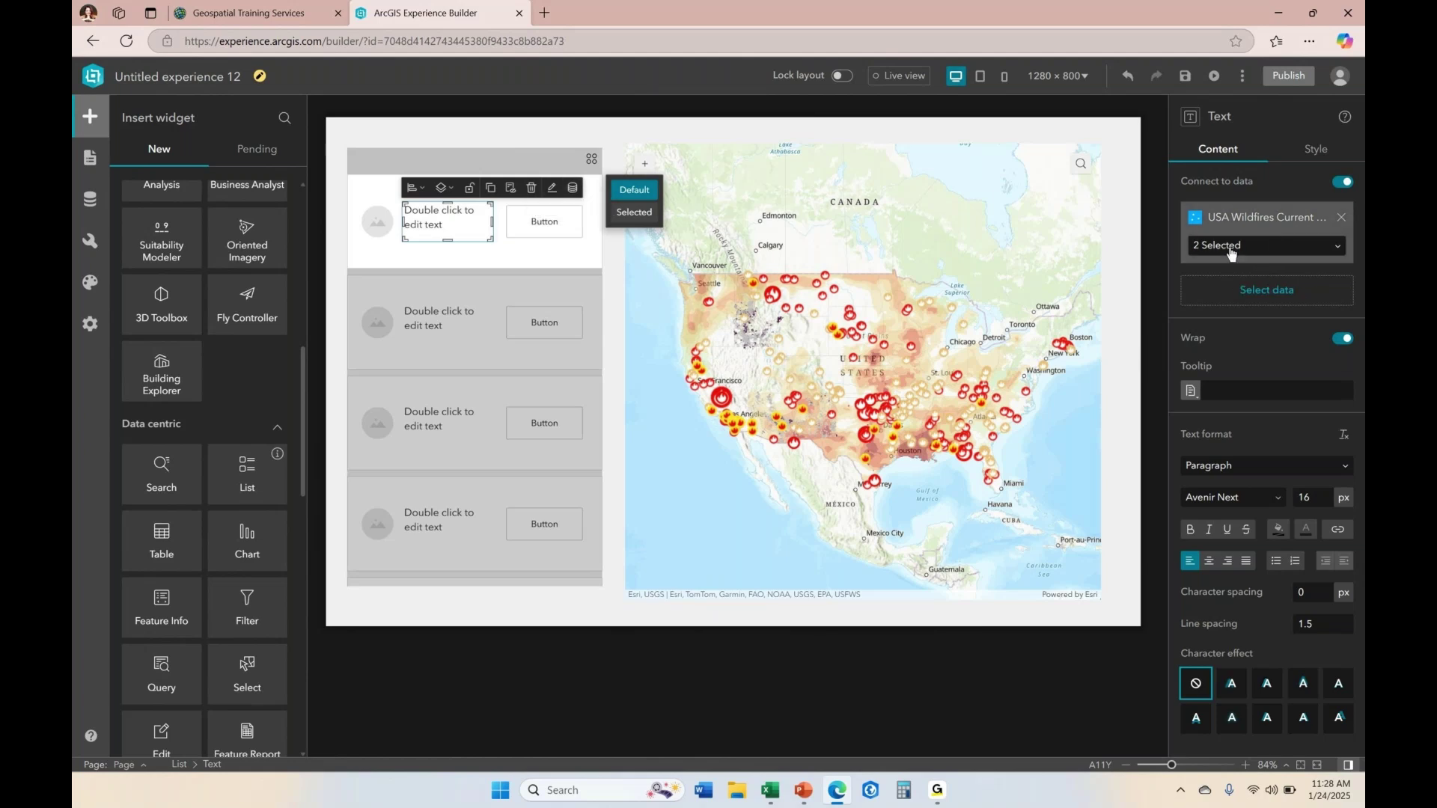
{"action": "left_click", "coordinate": [573, 188]}
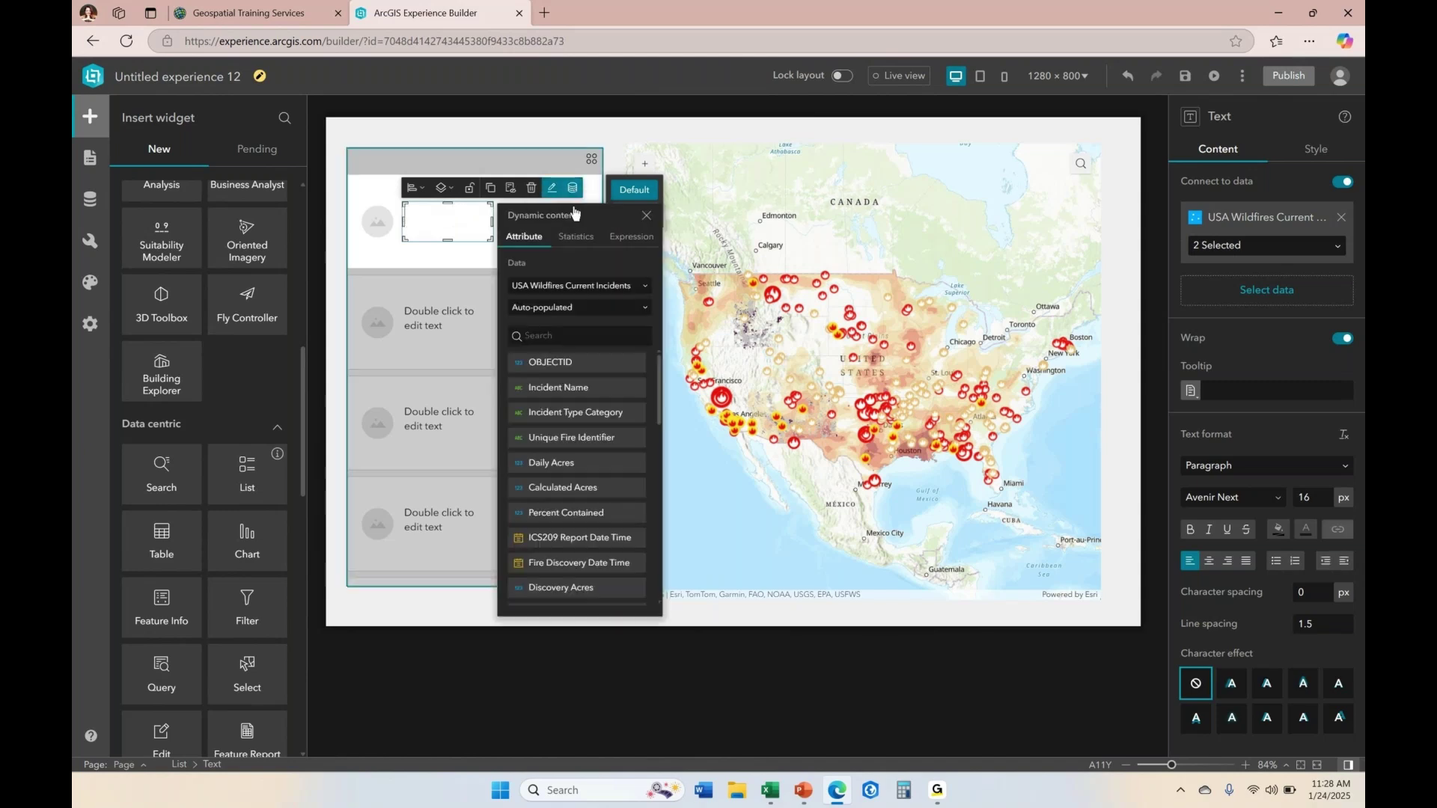
{"action": "left_click_drag", "start_coordinate": [577, 181], "coordinate": [700, 155]}
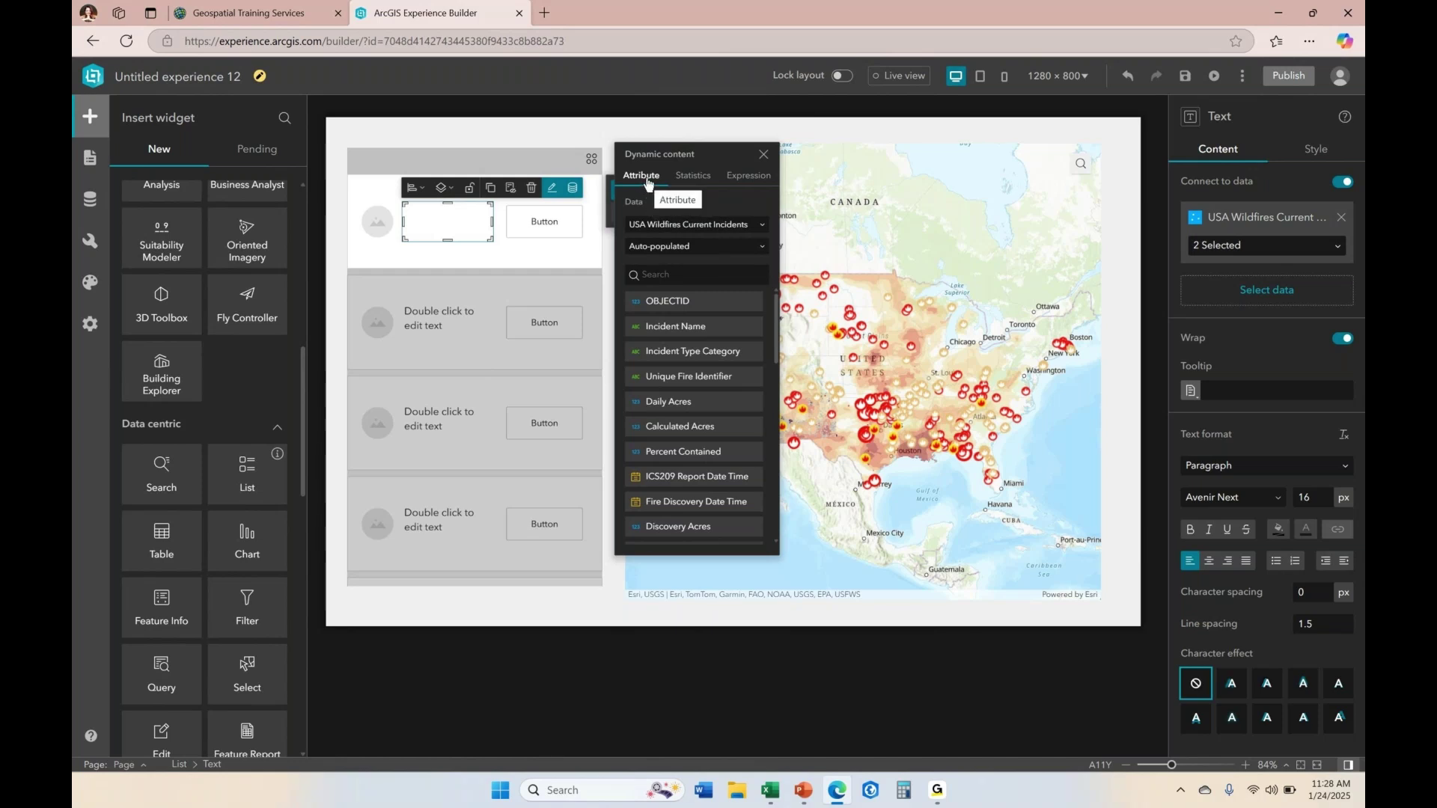
{"action": "left_click", "coordinate": [694, 179]}
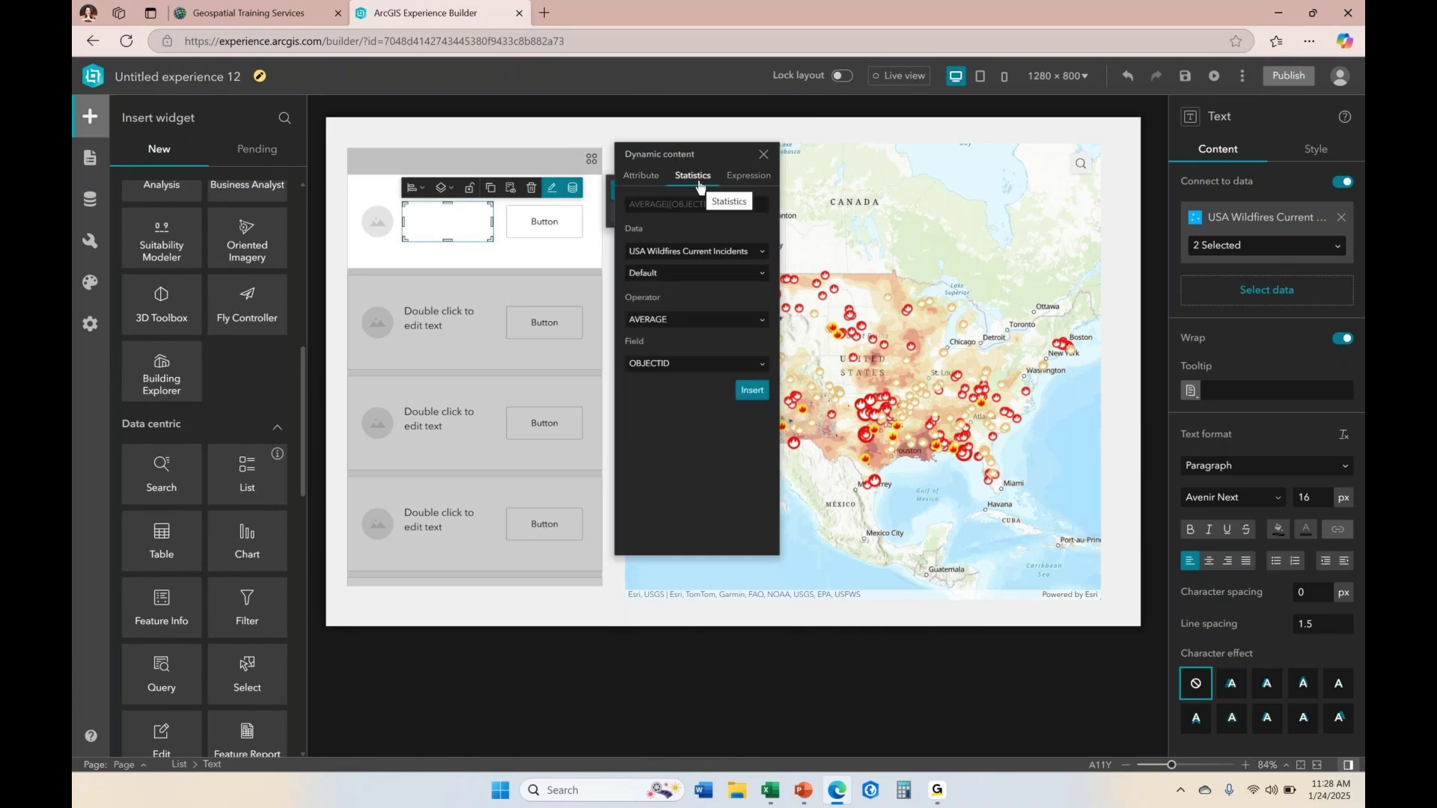
{"action": "left_click", "coordinate": [751, 184]}
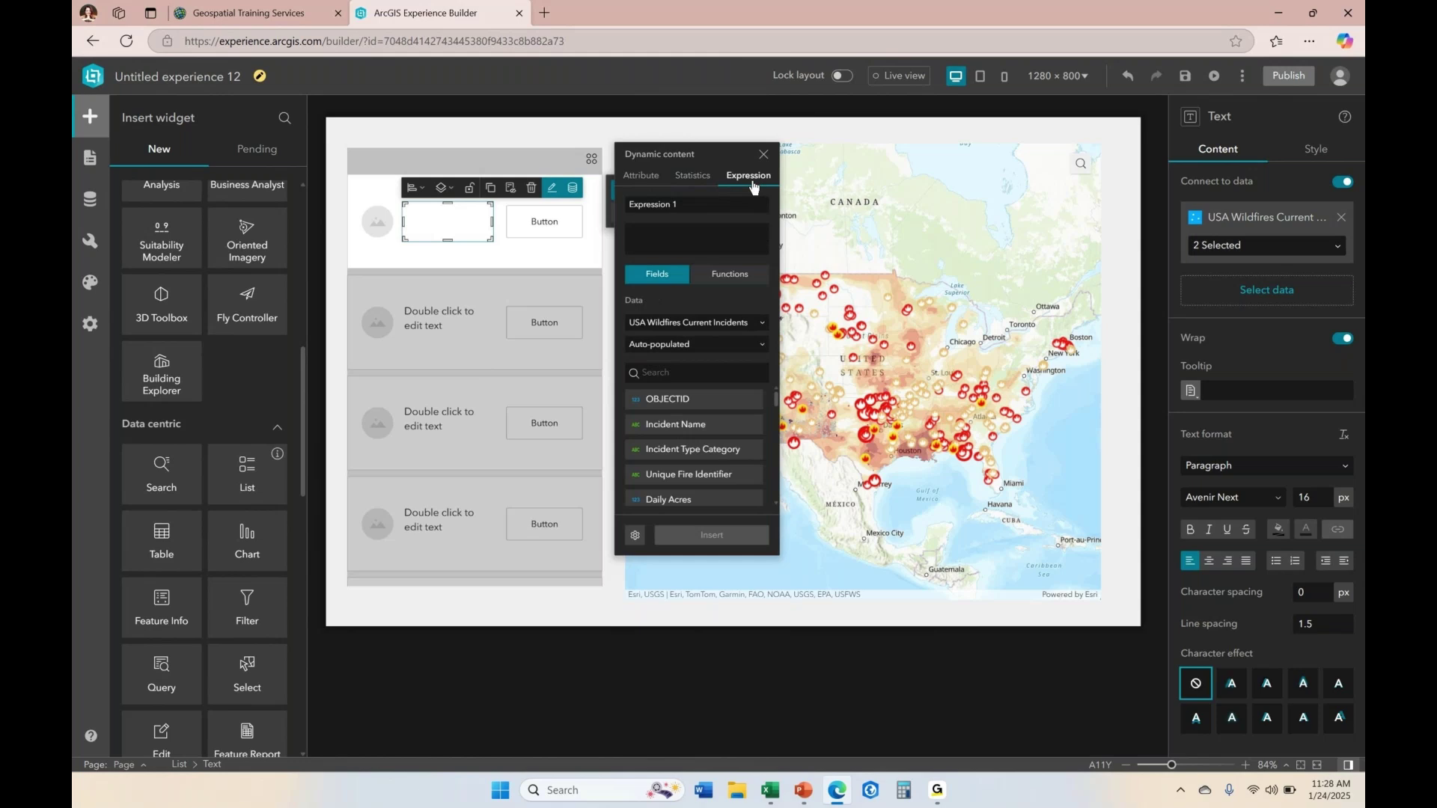
Insert the Incident Name field, then Daily Acres on a new line, into the card text.
{"action": "left_click", "coordinate": [648, 182]}
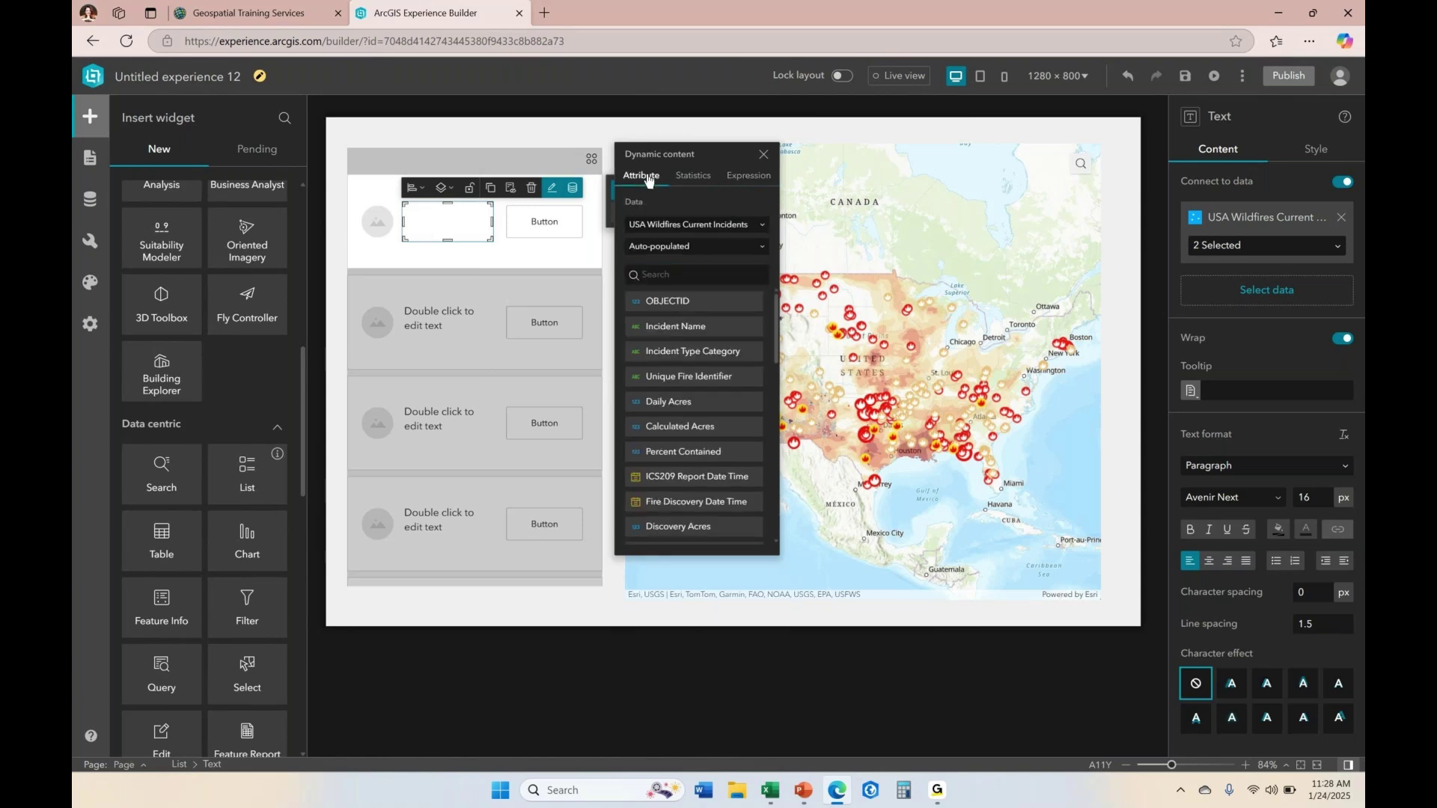
{"action": "left_click", "coordinate": [701, 331]}
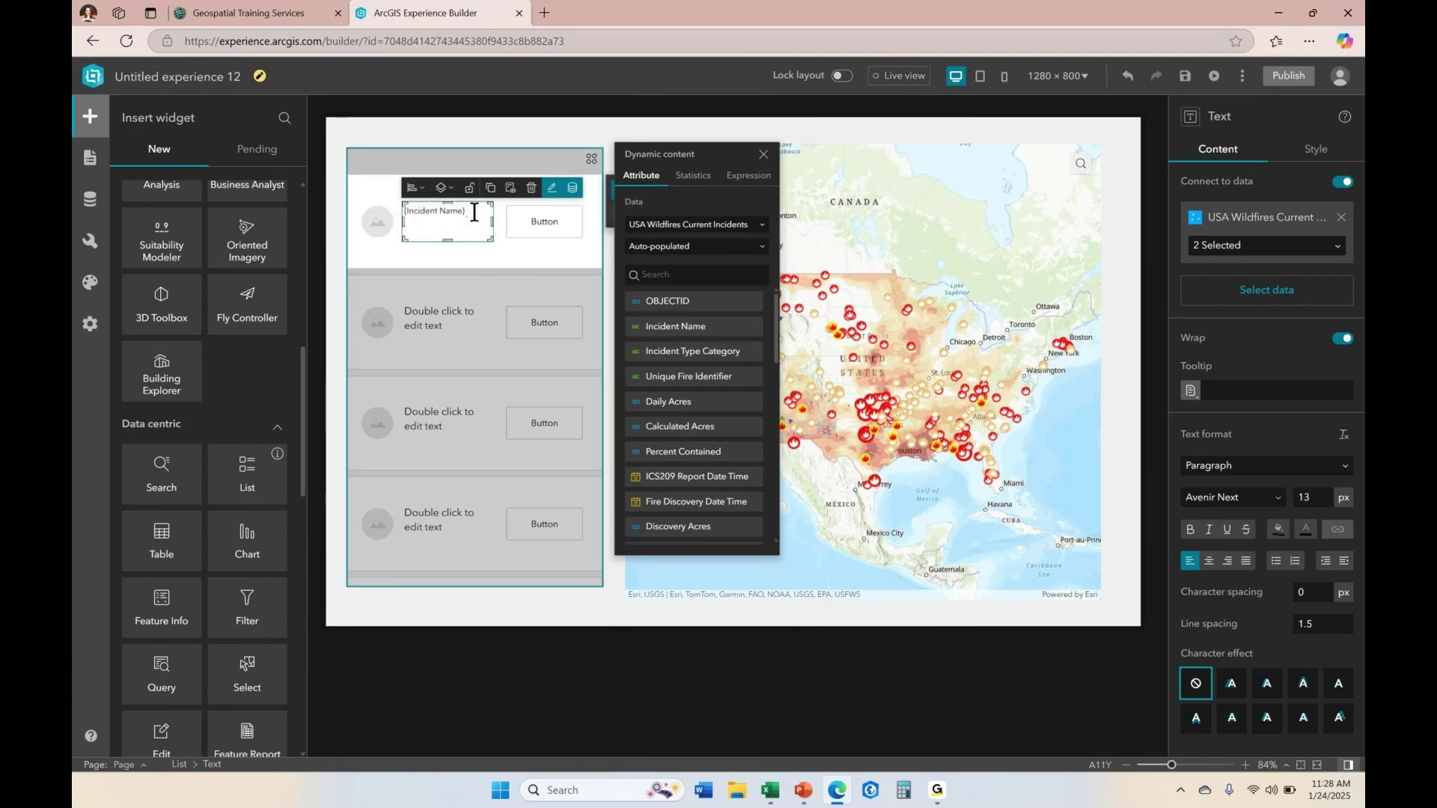
{"action": "key", "text": "Return"}
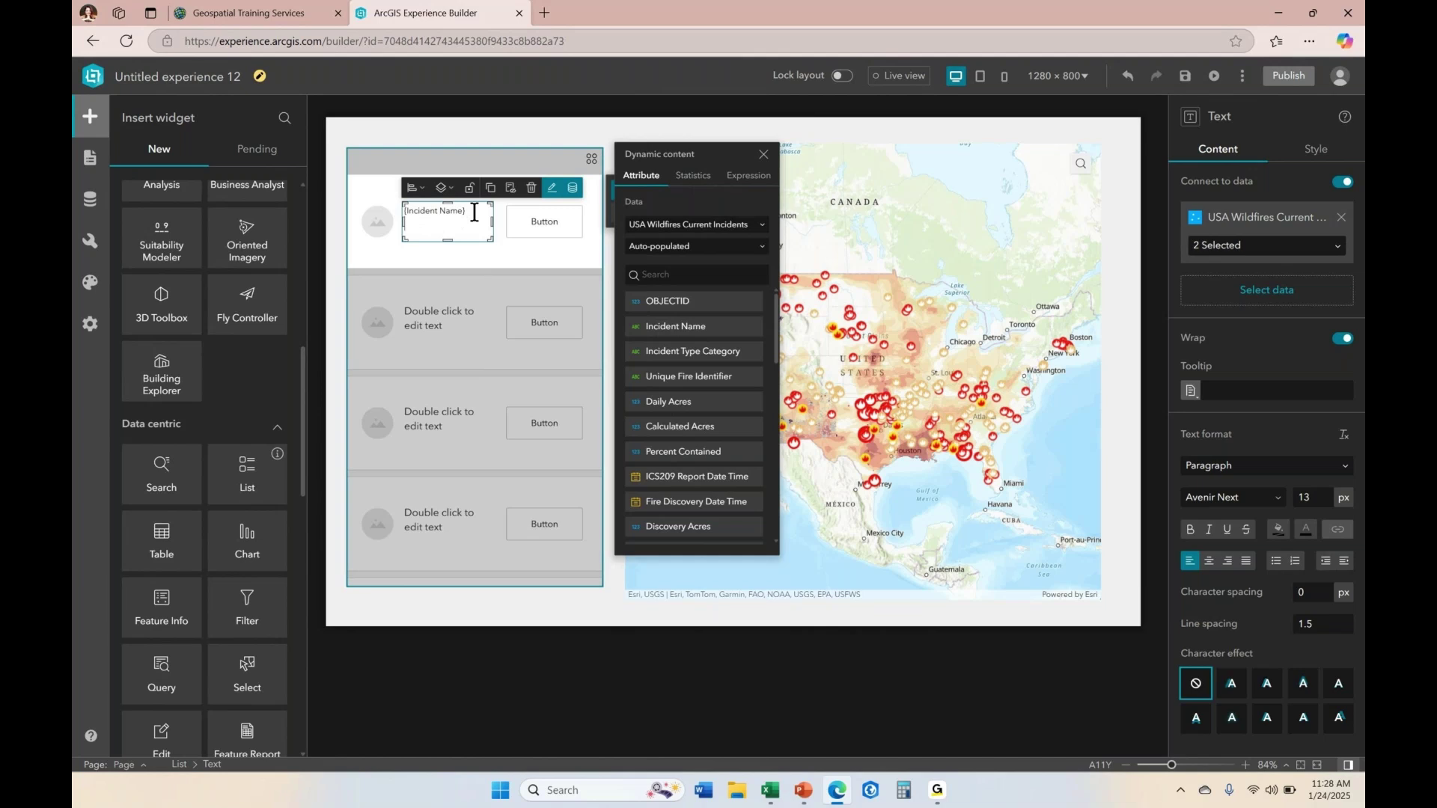
{"action": "left_click", "coordinate": [681, 403]}
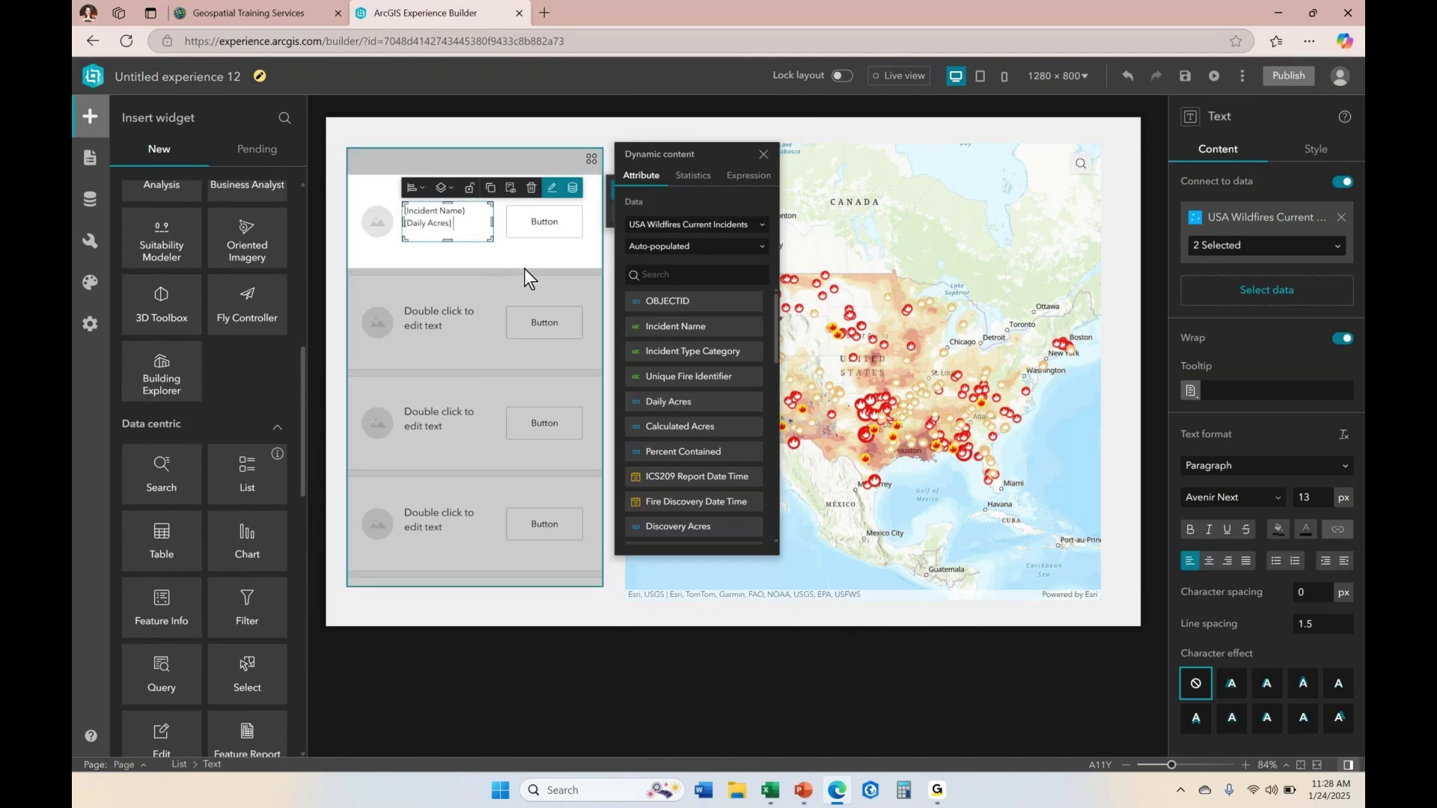
{"action": "left_click", "coordinate": [554, 254]}
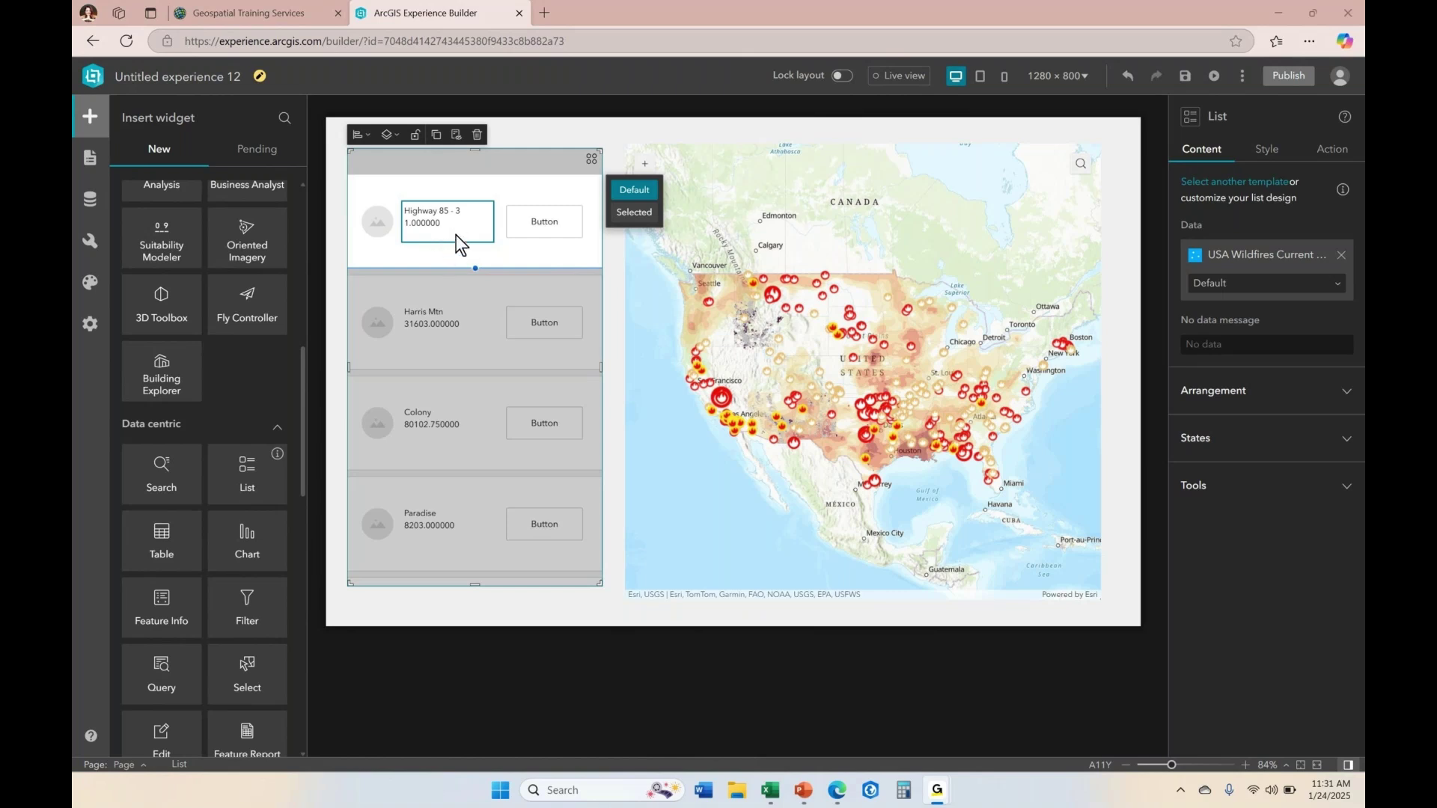
Select the Daily Acres field in the card text and start a new Dynamic content expression for it.
{"action": "left_click", "coordinate": [454, 225]}
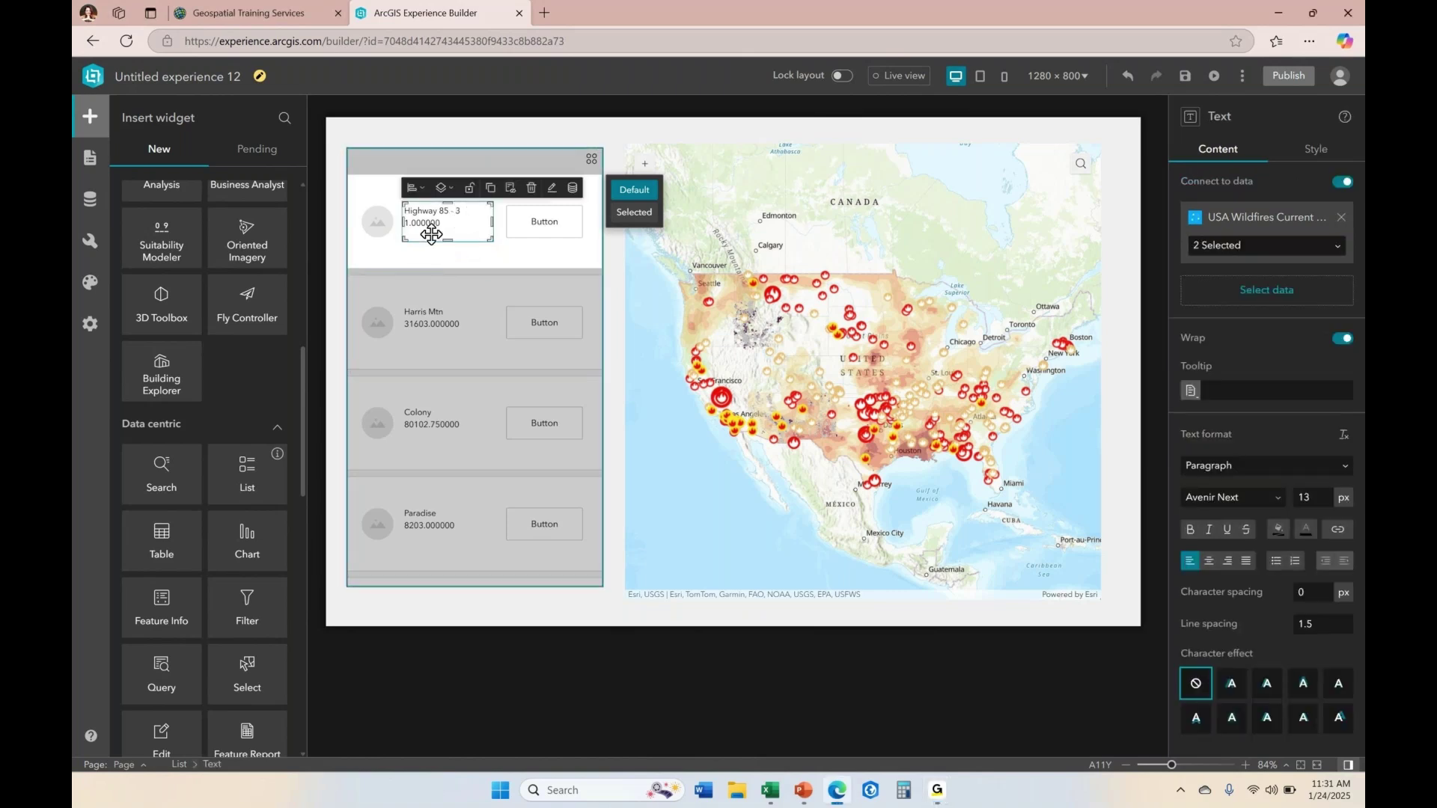
{"action": "double_click", "coordinate": [451, 229]}
{"action": "left_click", "coordinate": [430, 230]}
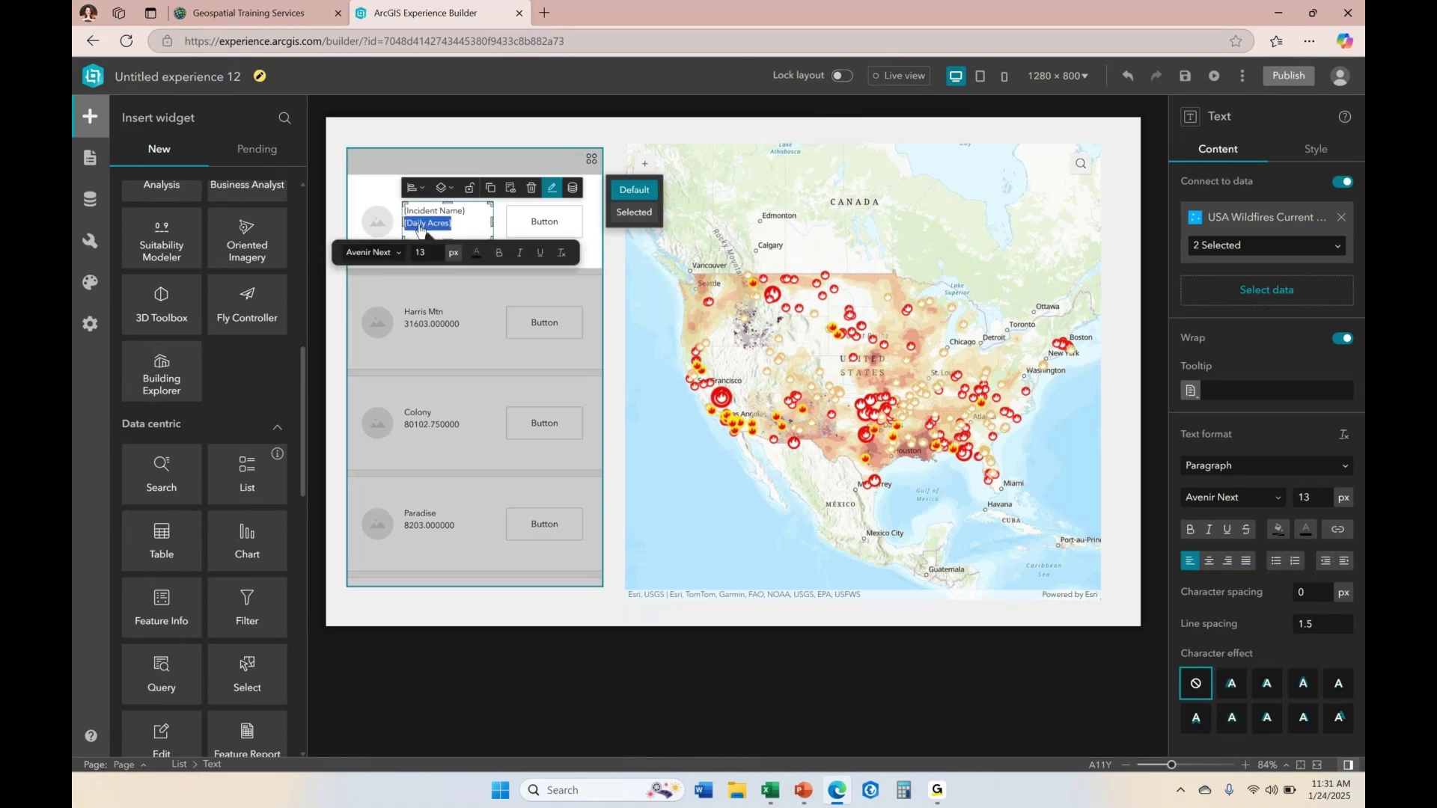
{"action": "left_click", "coordinate": [573, 189]}
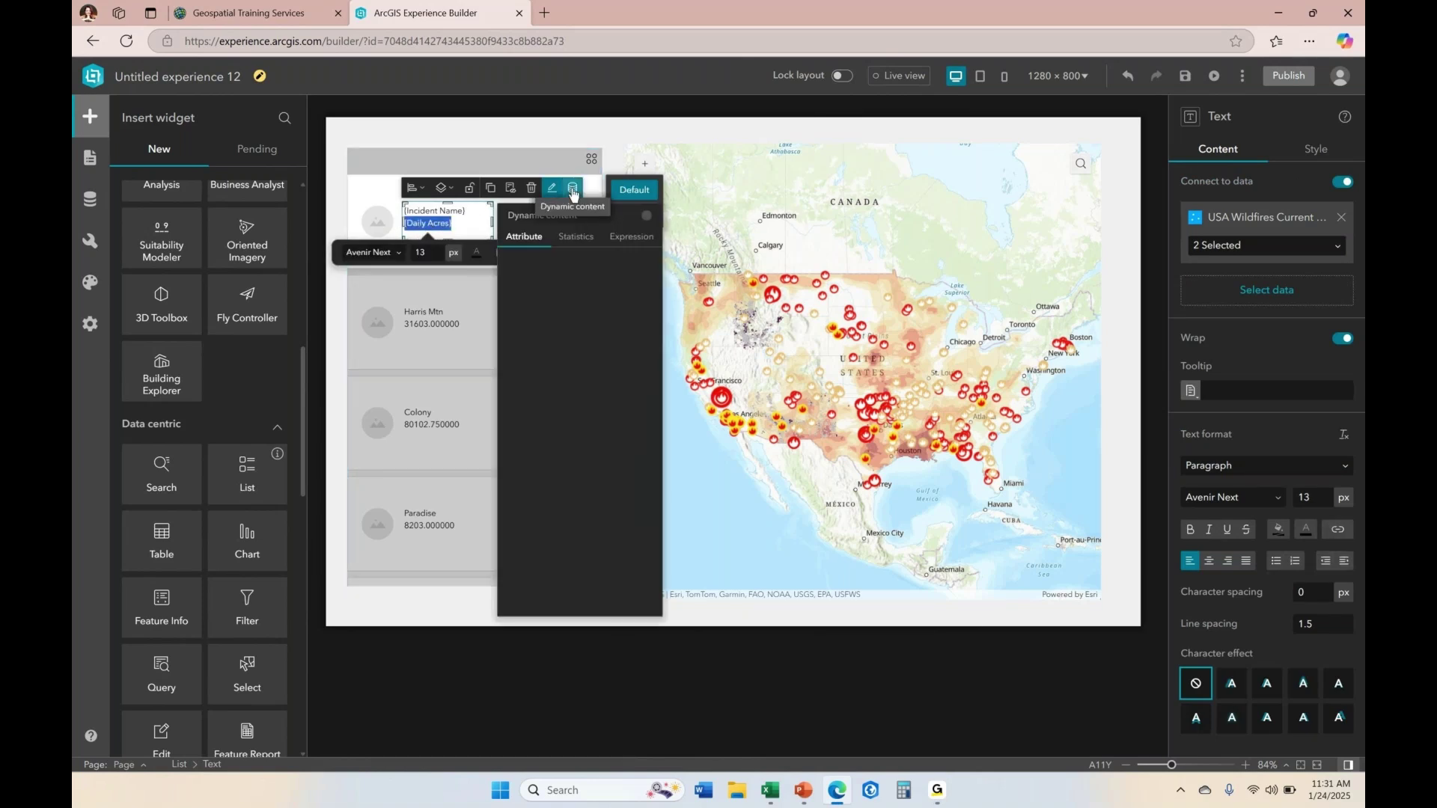
{"action": "left_click_drag", "start_coordinate": [600, 212], "coordinate": [701, 154]}
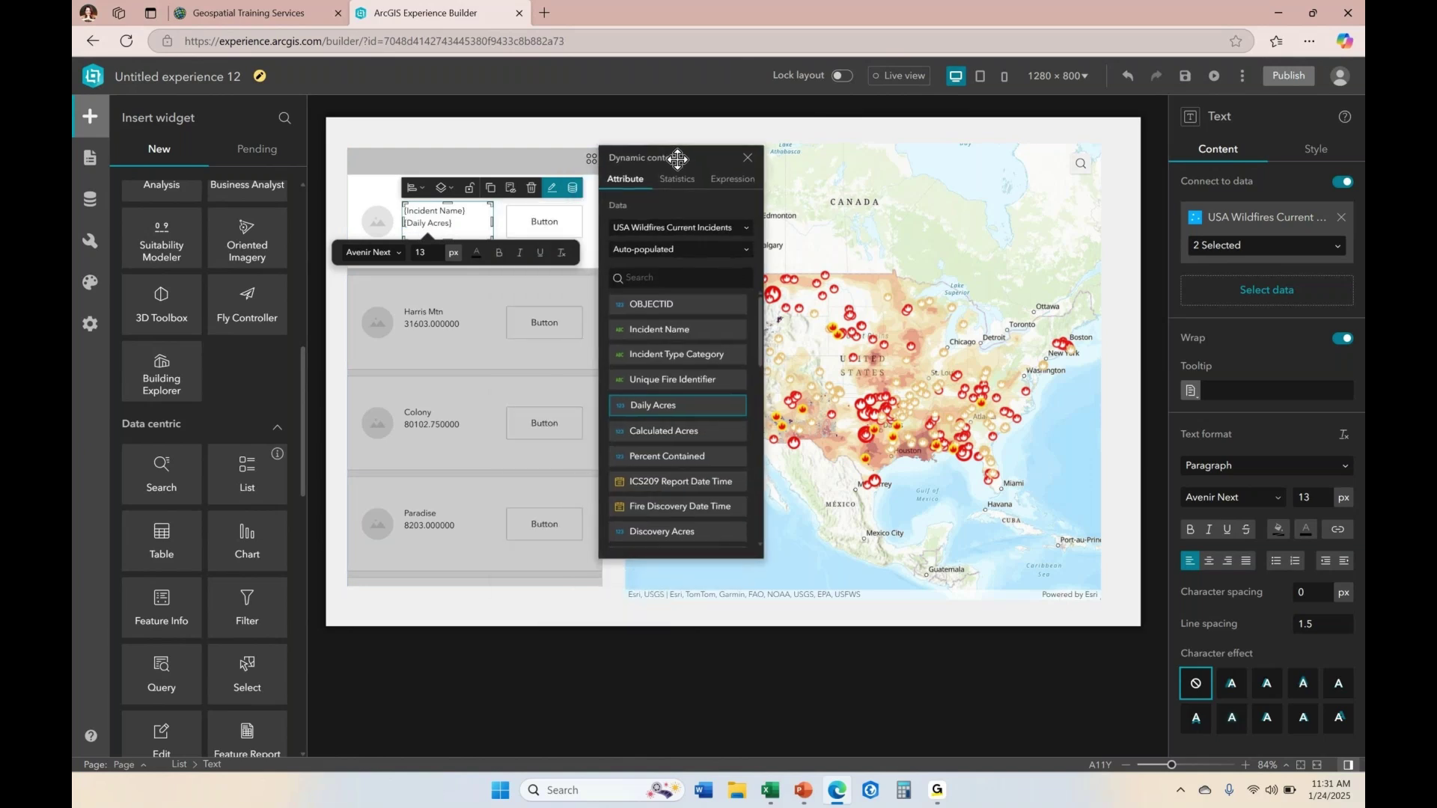
{"action": "left_click", "coordinate": [743, 182]}
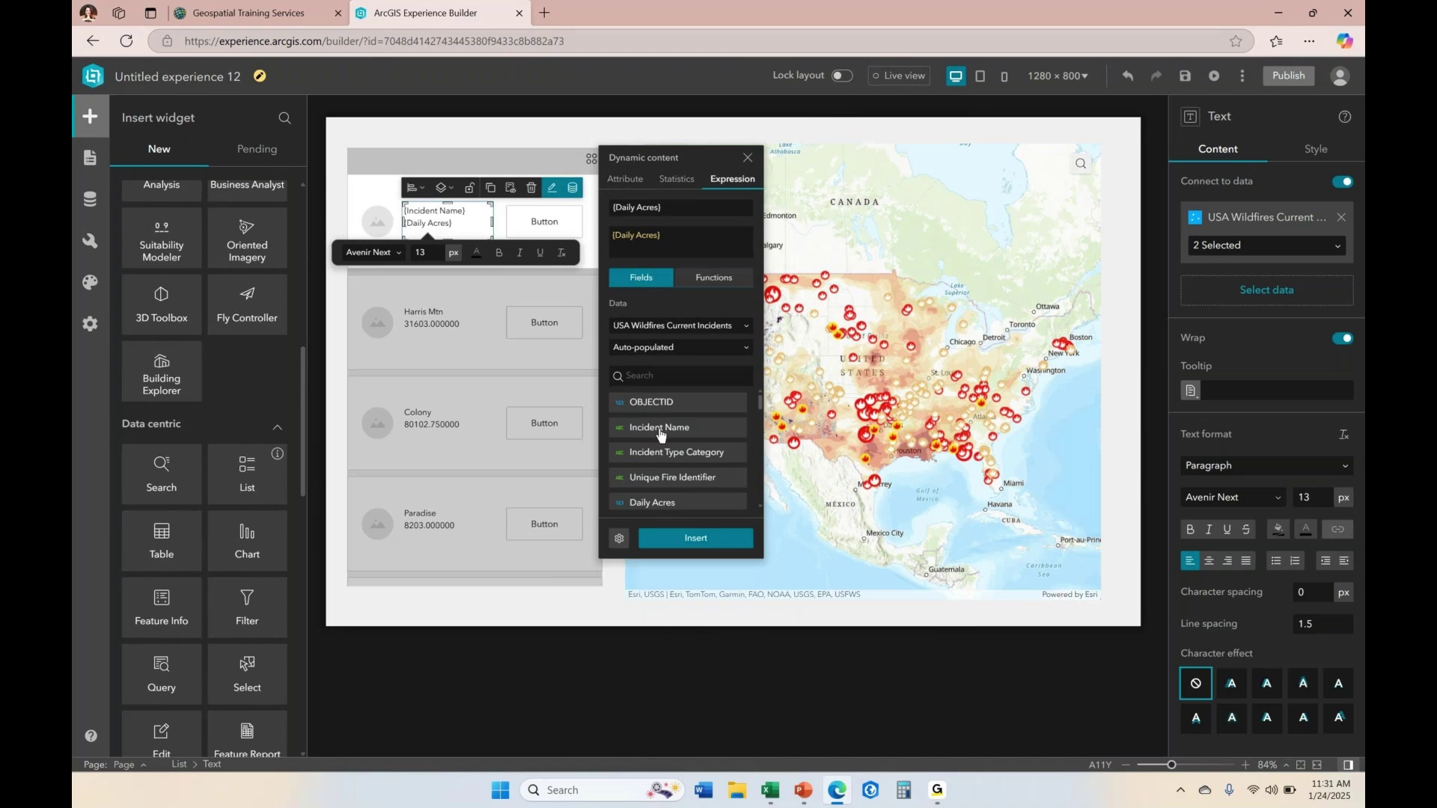
Format Daily Acres with 2 minimum and 2 maximum decimal places and insert it into the card.
{"action": "left_click", "coordinate": [620, 541]}
{"action": "left_click", "coordinate": [739, 498]}
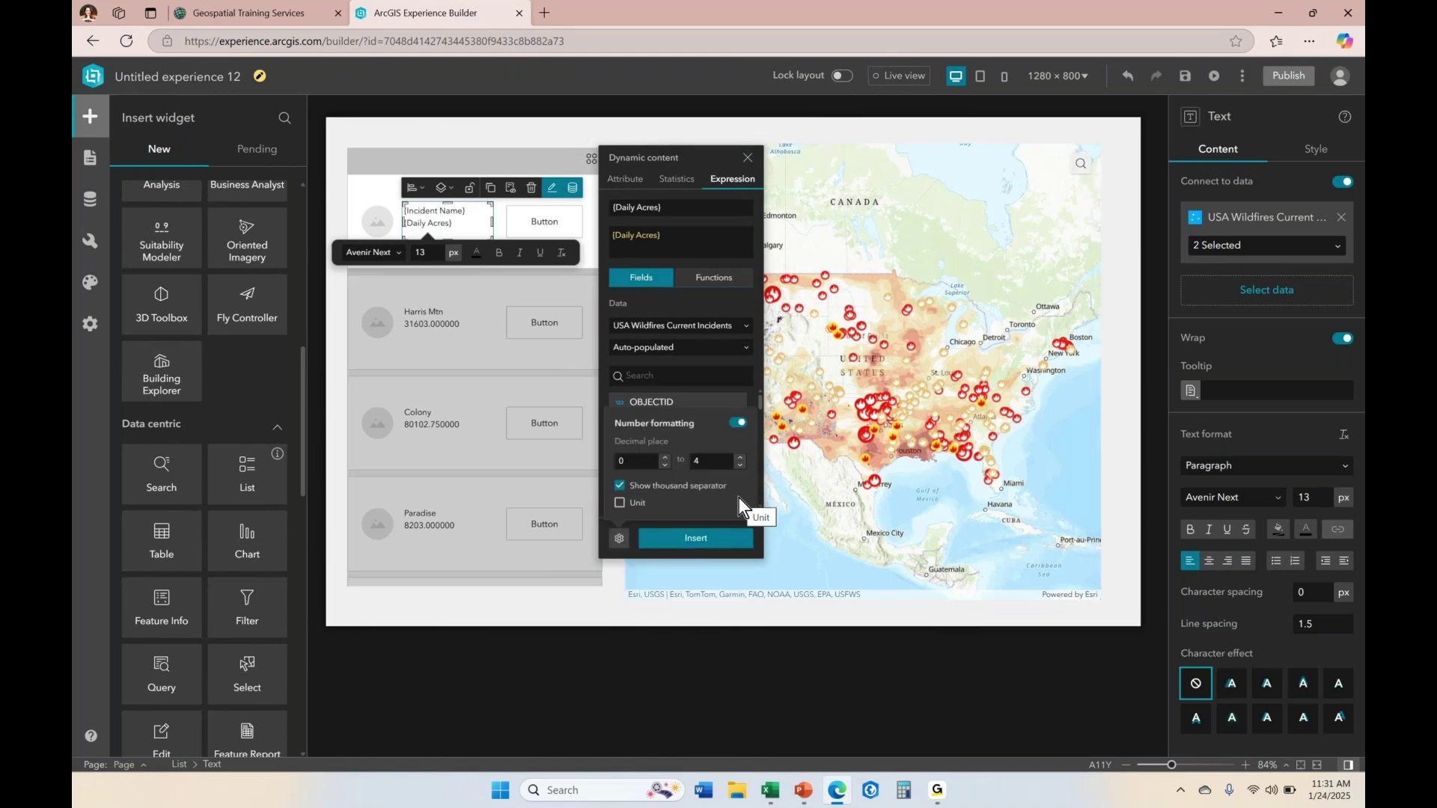
{"action": "left_click", "coordinate": [615, 461]}
{"action": "type", "text": "2"}
{"action": "left_click", "coordinate": [700, 462]}
{"action": "type", "text": "2"}
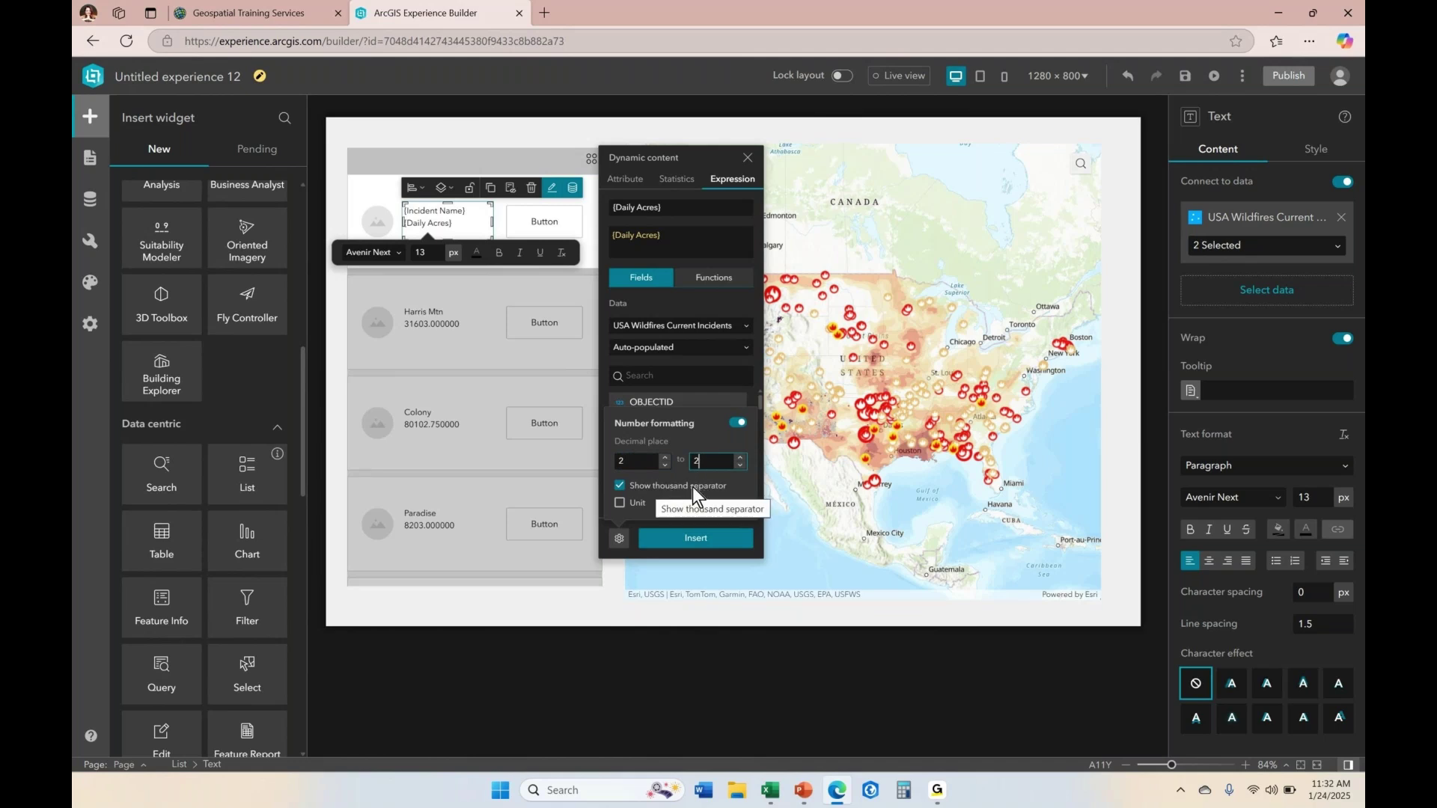
{"action": "left_click", "coordinate": [697, 546]}
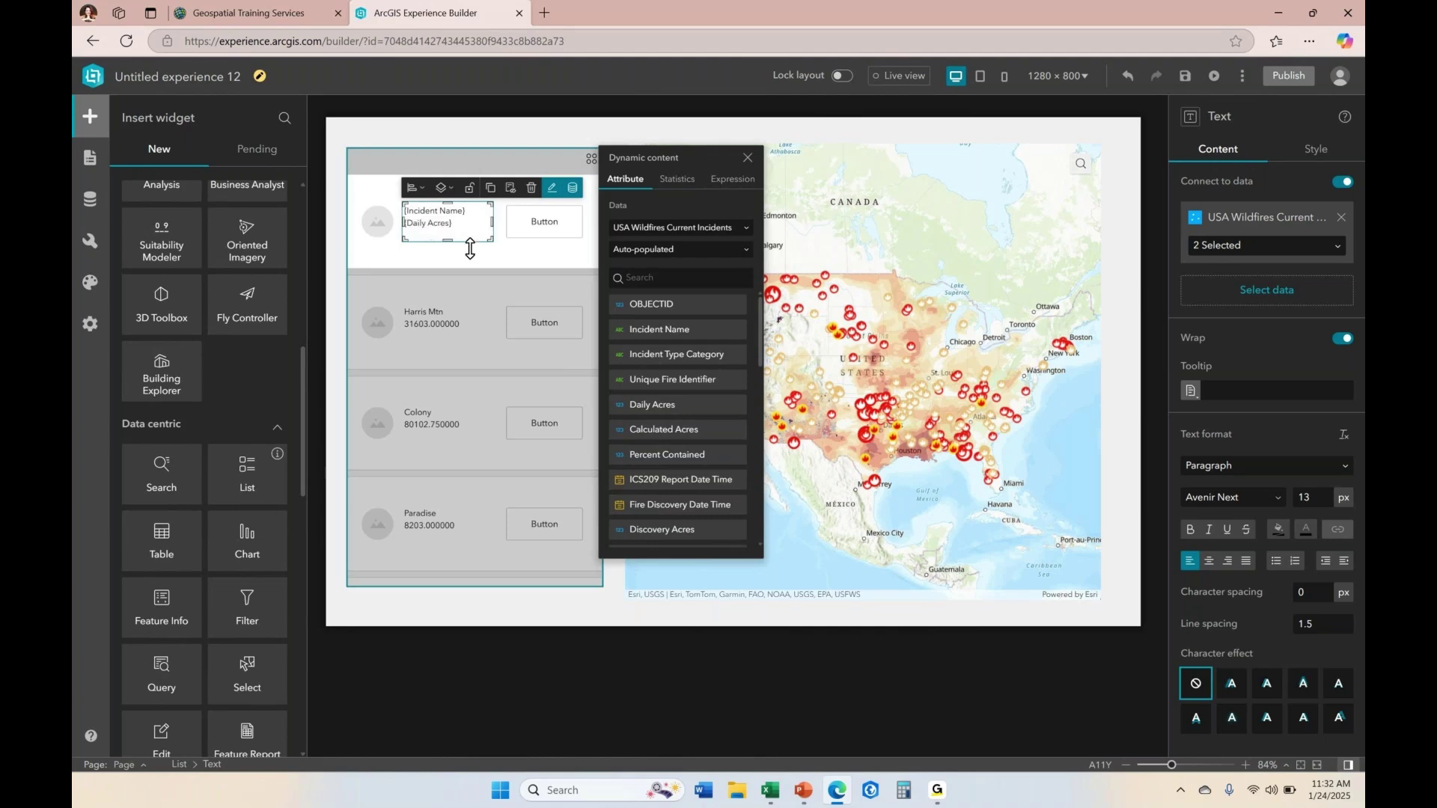
{"action": "left_click", "coordinate": [544, 251]}
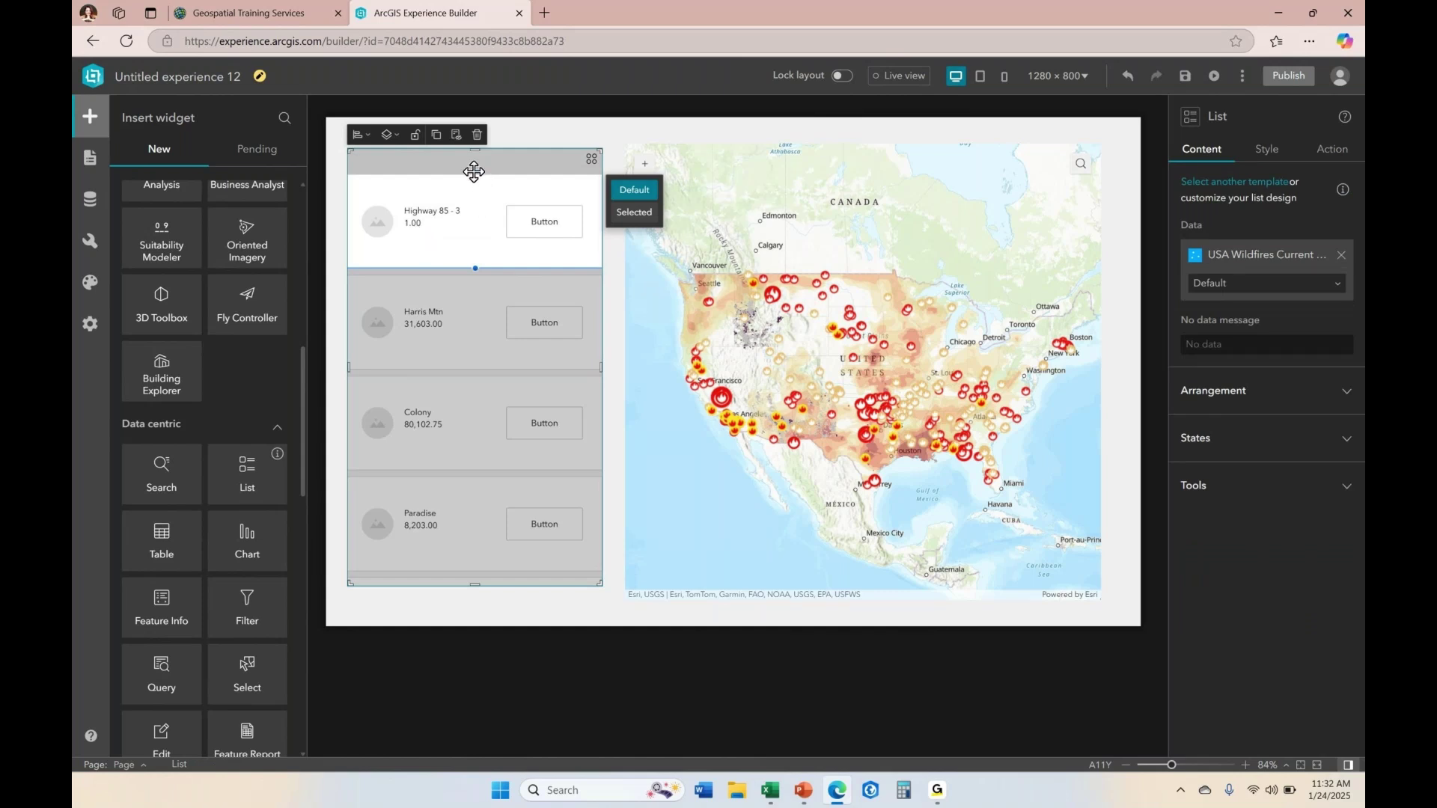
Move the List lower on the page and place a new Text widget above it.
{"action": "left_click_drag", "start_coordinate": [475, 153], "coordinate": [475, 188]}
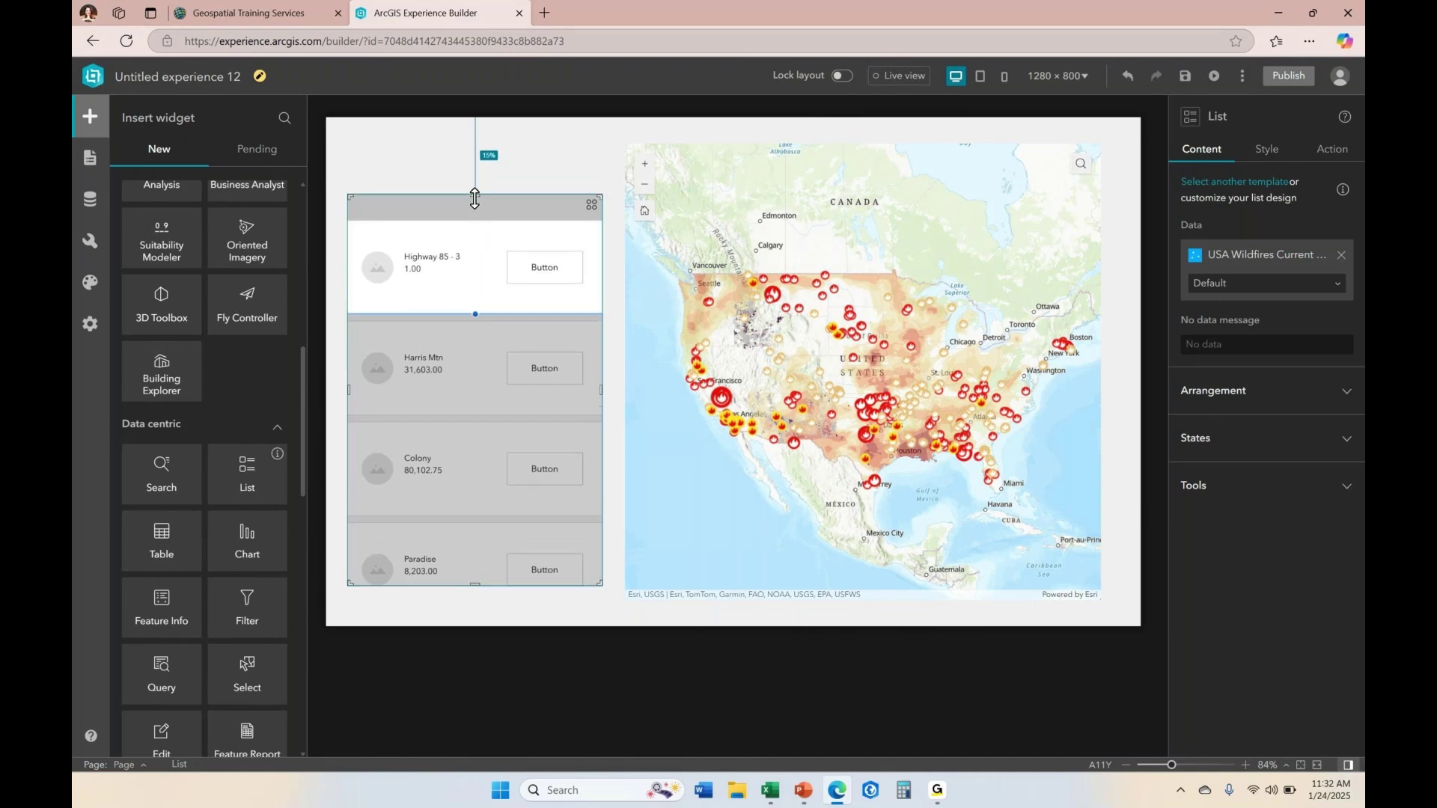
{"action": "left_click_drag", "start_coordinate": [473, 214], "coordinate": [474, 236]}
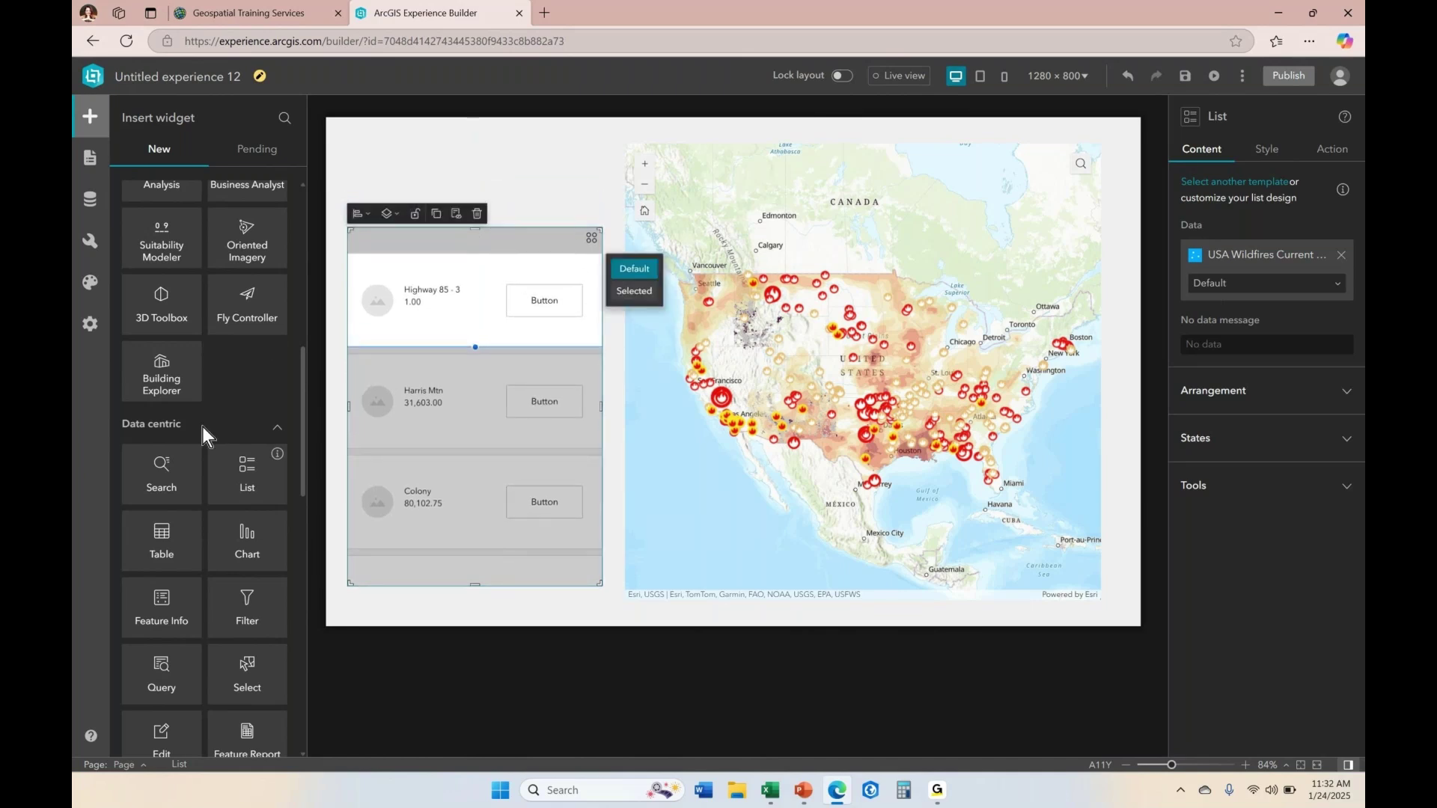
{"action": "scroll", "coordinate": [185, 400], "scroll_direction": "up", "scroll_amount": 1}
{"action": "scroll", "coordinate": [184, 400], "scroll_direction": "up", "scroll_amount": 3}
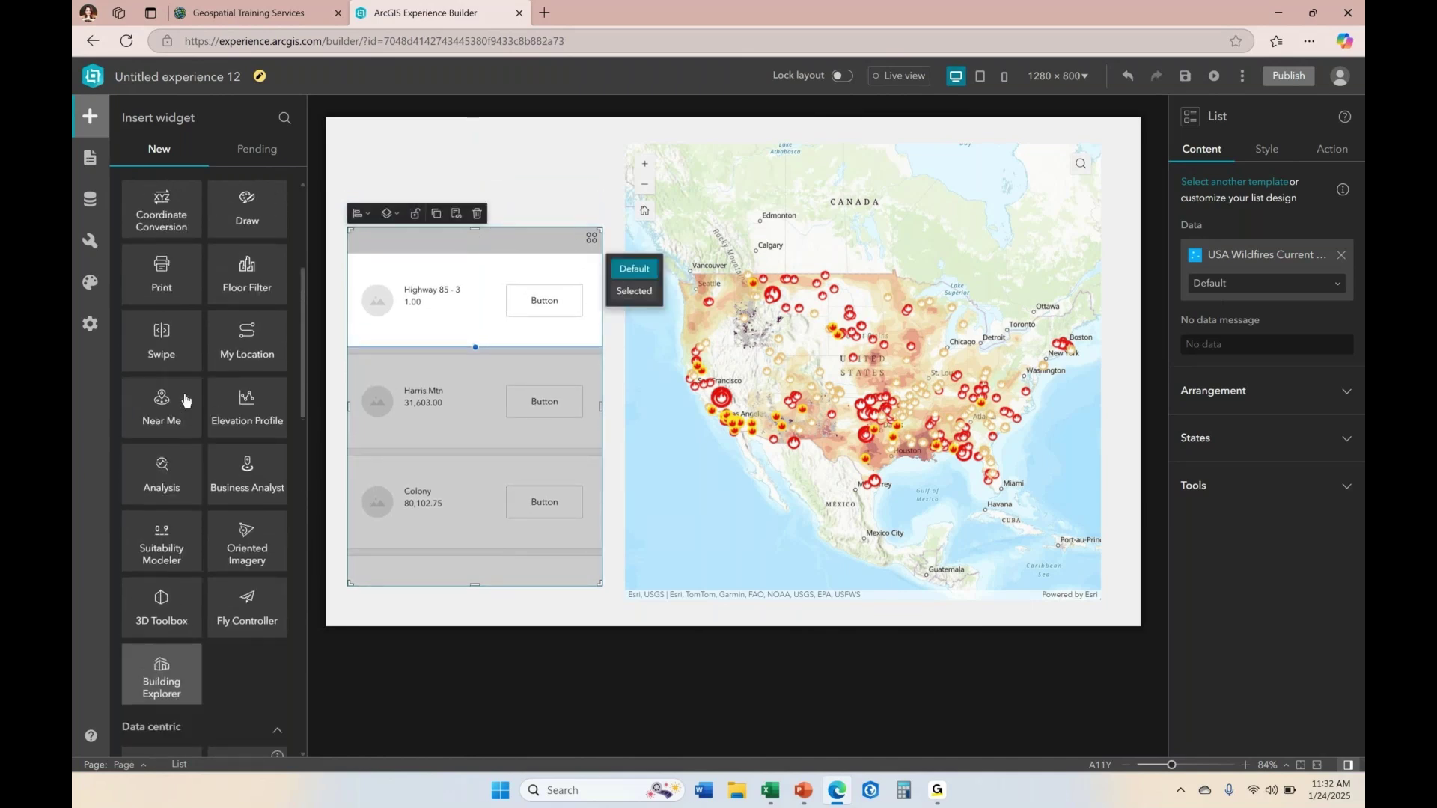
{"action": "scroll", "coordinate": [183, 401], "scroll_direction": "down", "scroll_amount": 10}
{"action": "left_click_drag", "start_coordinate": [171, 305], "coordinate": [476, 171]}
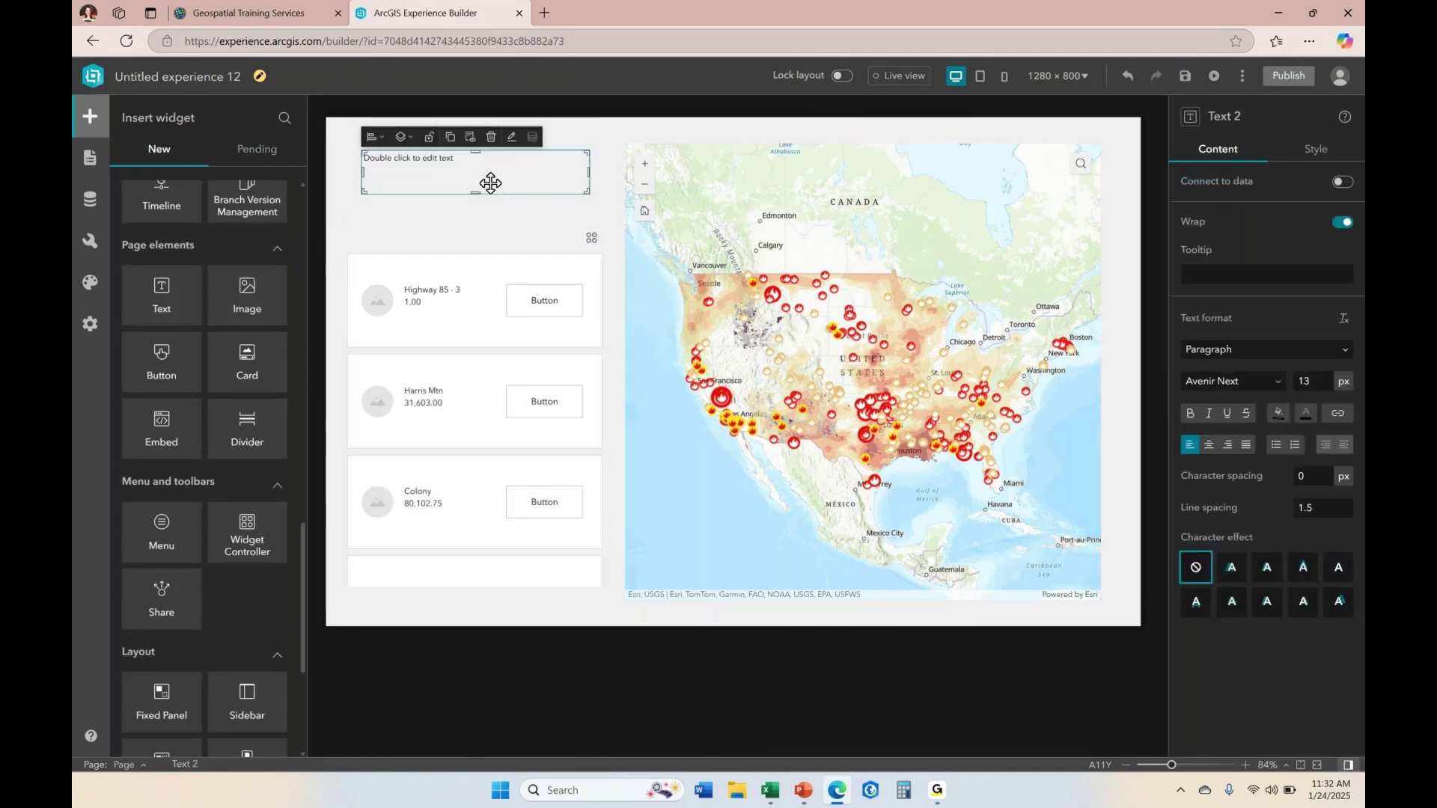
Connect the new text widget to the USA Wildfires Current layer from Wildfires Snapshot.
{"action": "left_click", "coordinate": [1344, 184]}
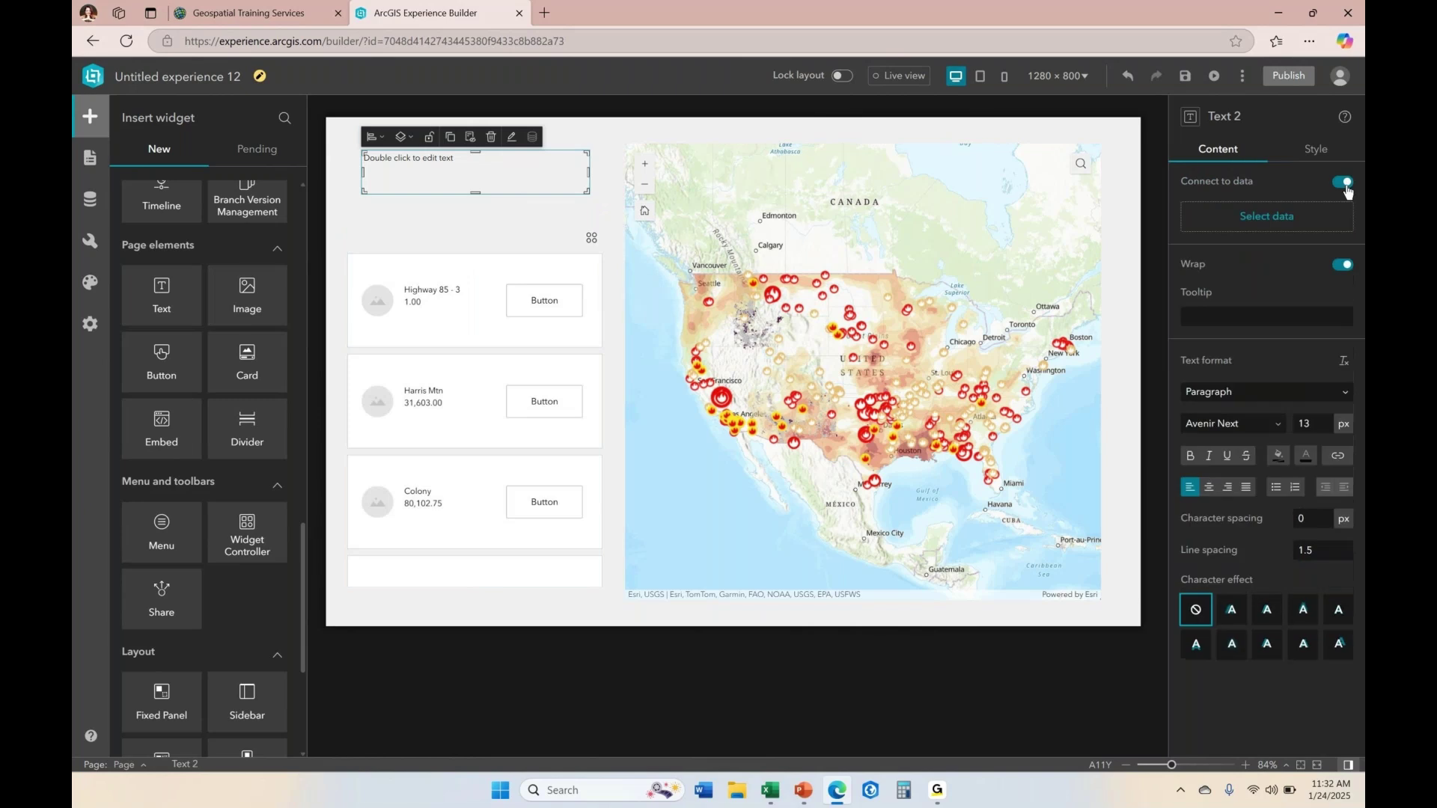
{"action": "left_click", "coordinate": [1233, 226]}
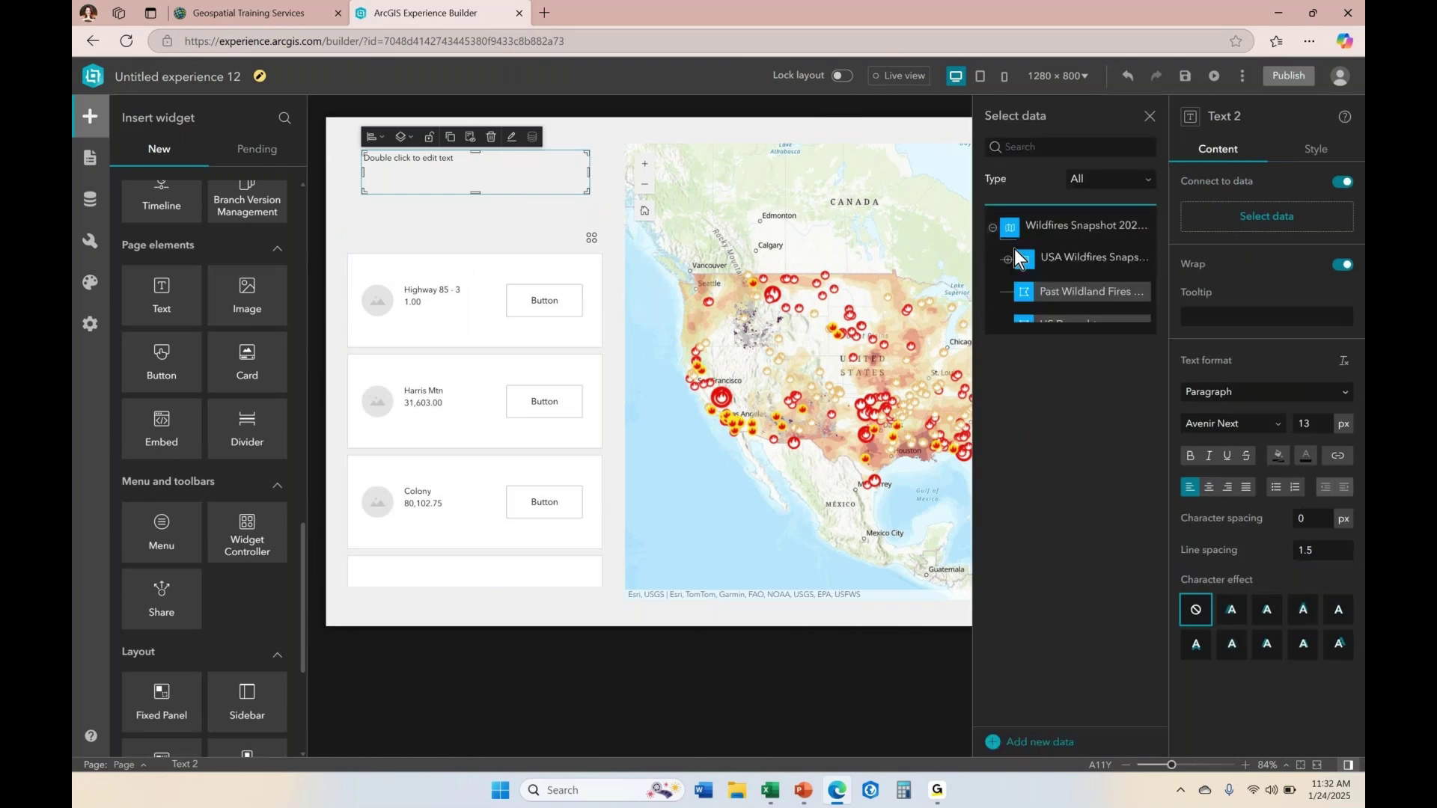
{"action": "left_click", "coordinate": [1007, 259]}
{"action": "left_click", "coordinate": [1094, 293]}
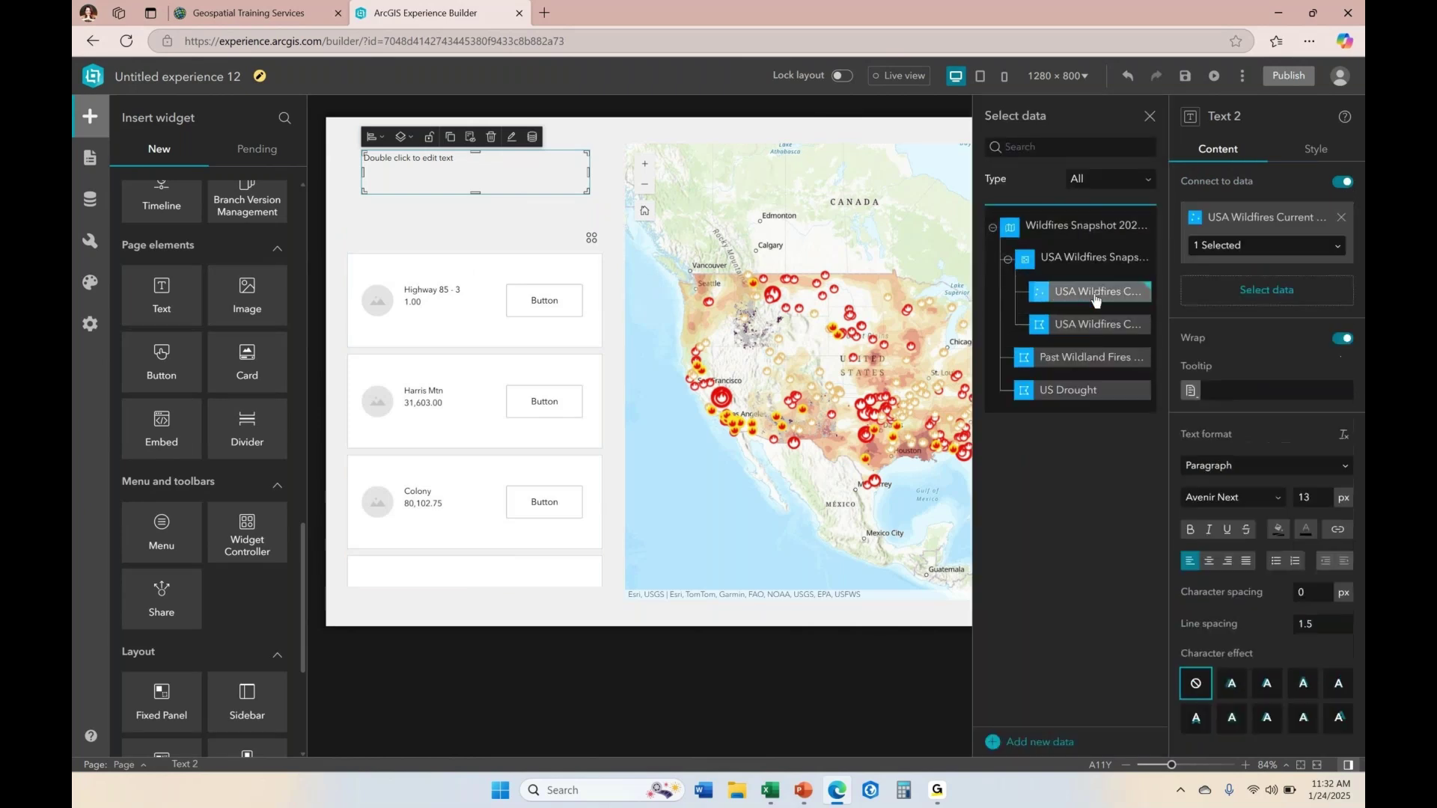
{"action": "left_click", "coordinate": [1150, 117]}
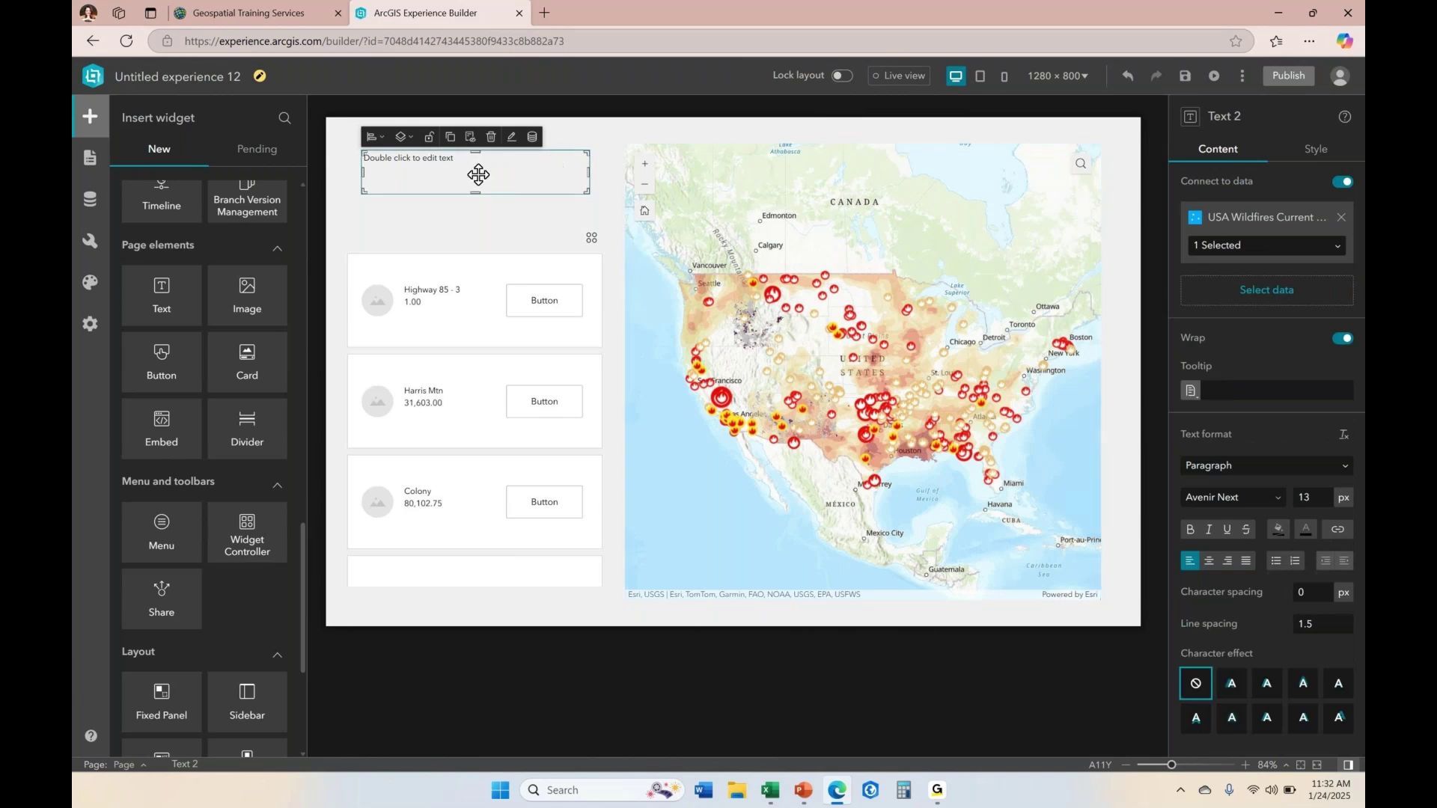
Type the 'Average Daily Acres Burned' label in Text 2 and insert the AVERAGE of Daily Acres statistic.
{"action": "double_click", "coordinate": [443, 169]}
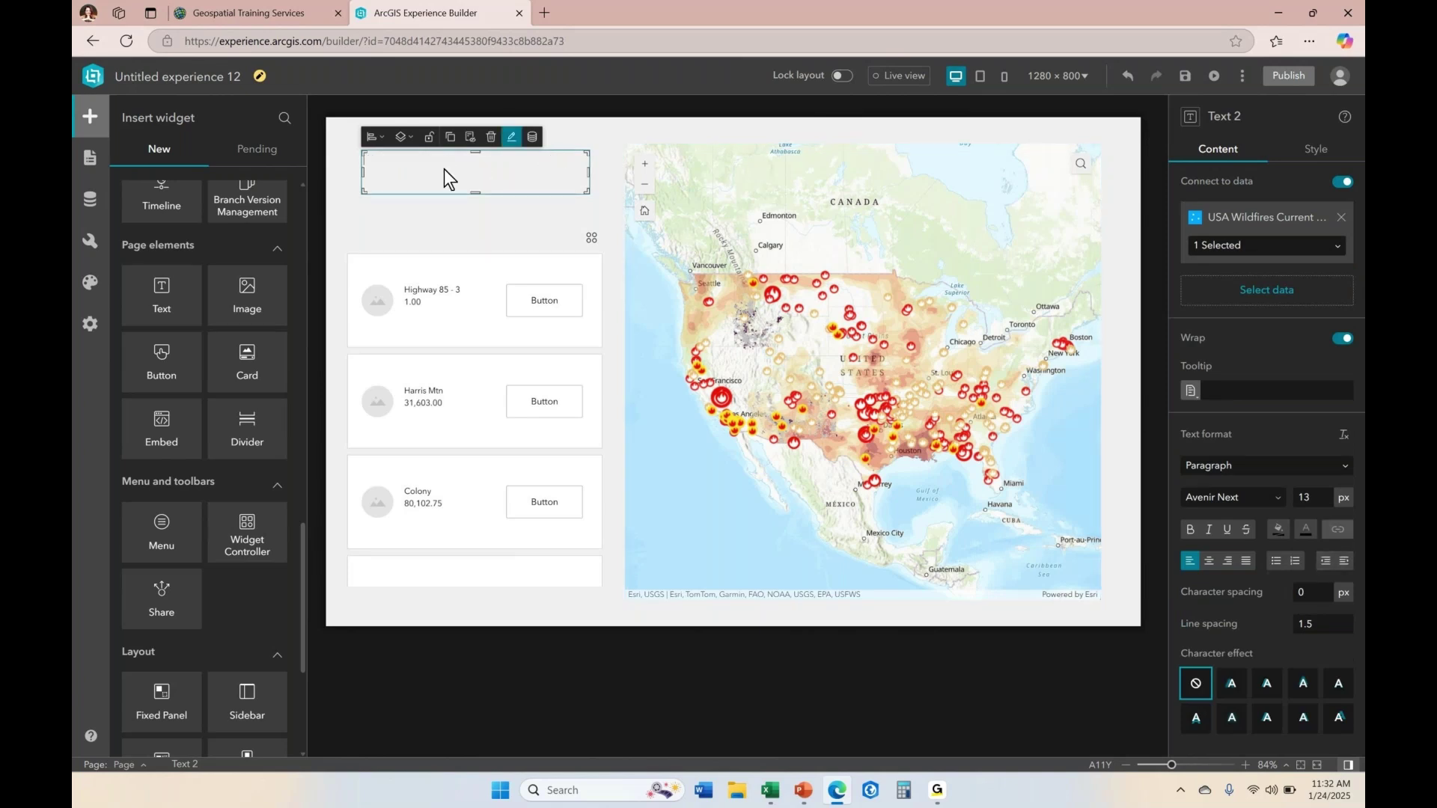
{"action": "type", "text": "Average Daily Acres Burned:"}
{"action": "left_click", "coordinate": [532, 138]}
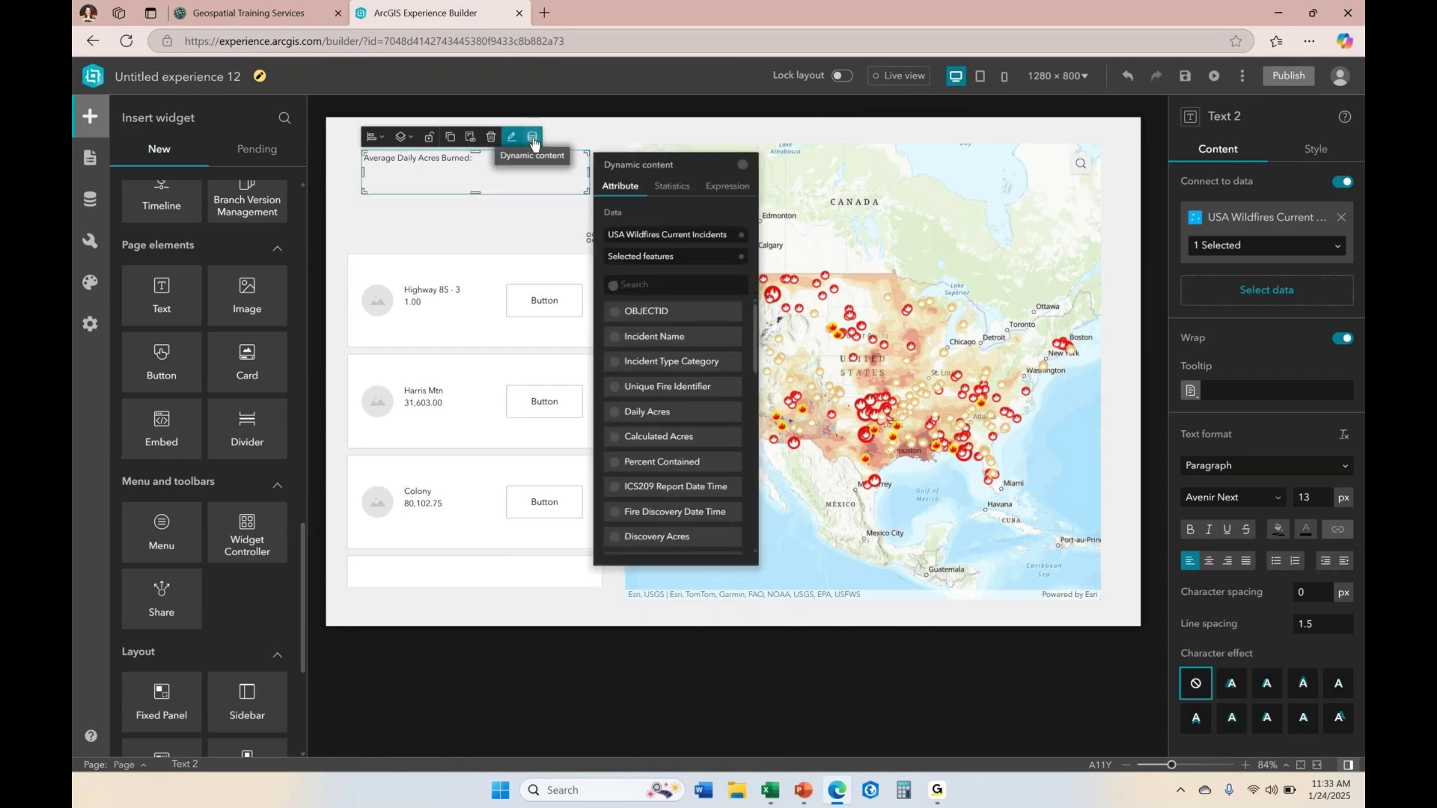
{"action": "left_click", "coordinate": [678, 186]}
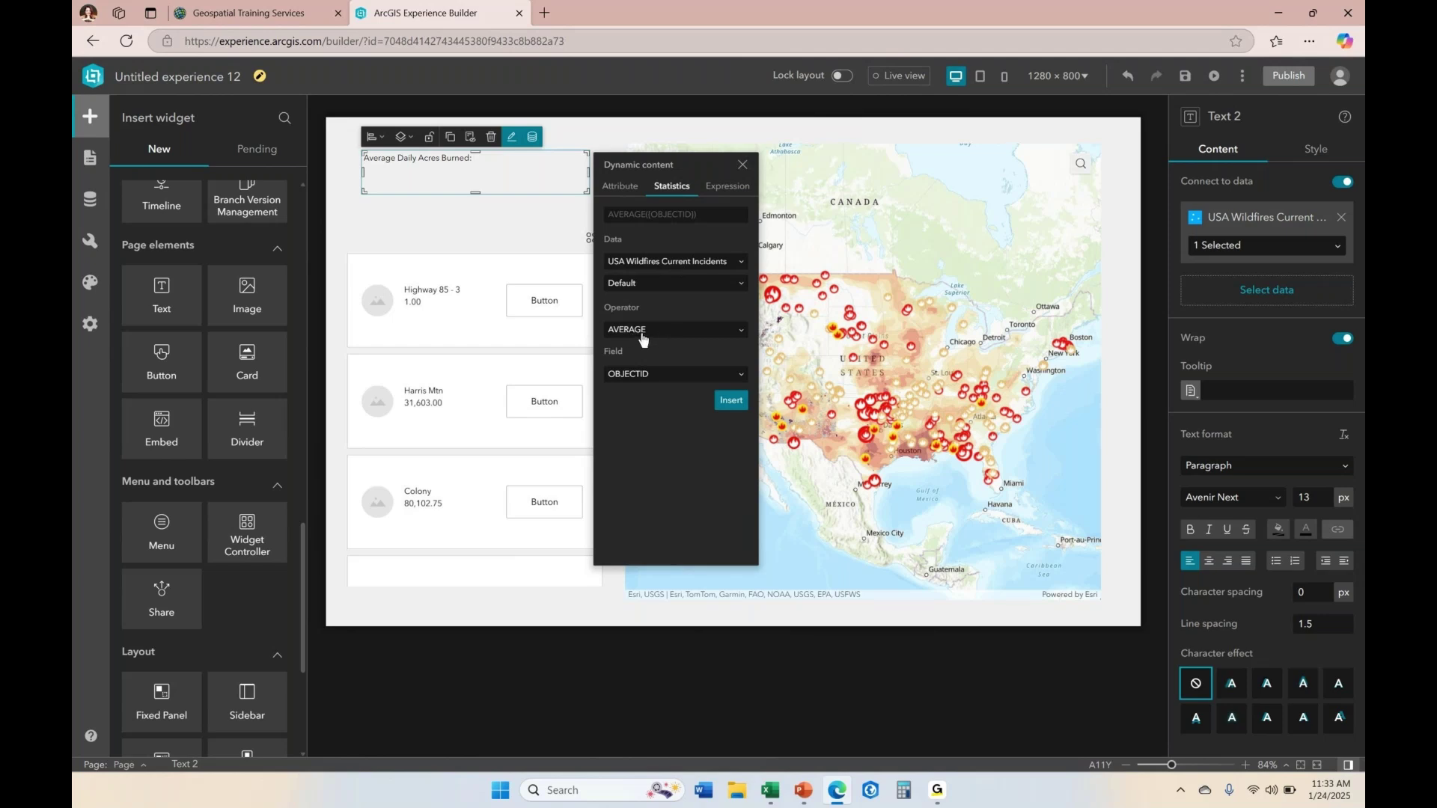
{"action": "left_click", "coordinate": [743, 375]}
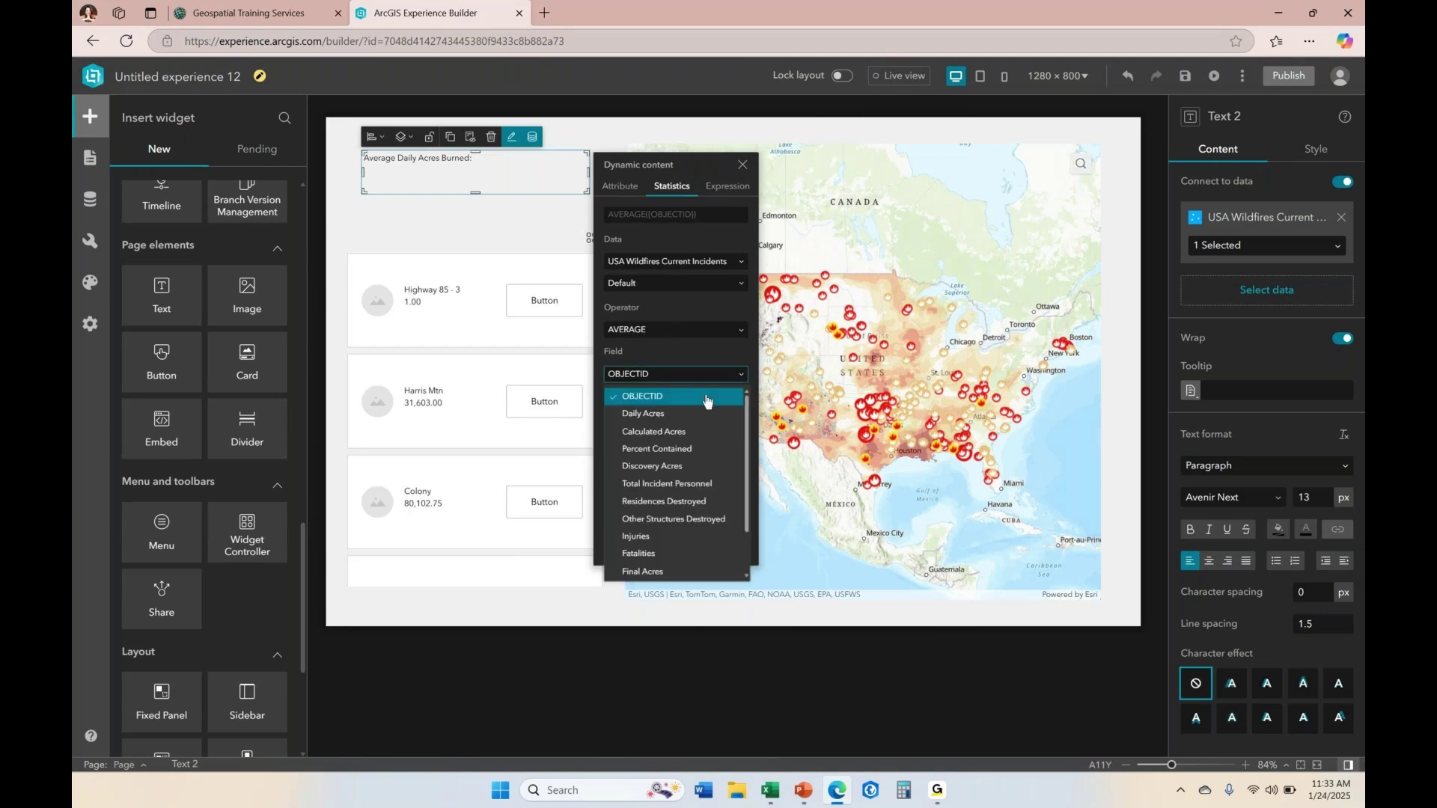
{"action": "left_click", "coordinate": [669, 414]}
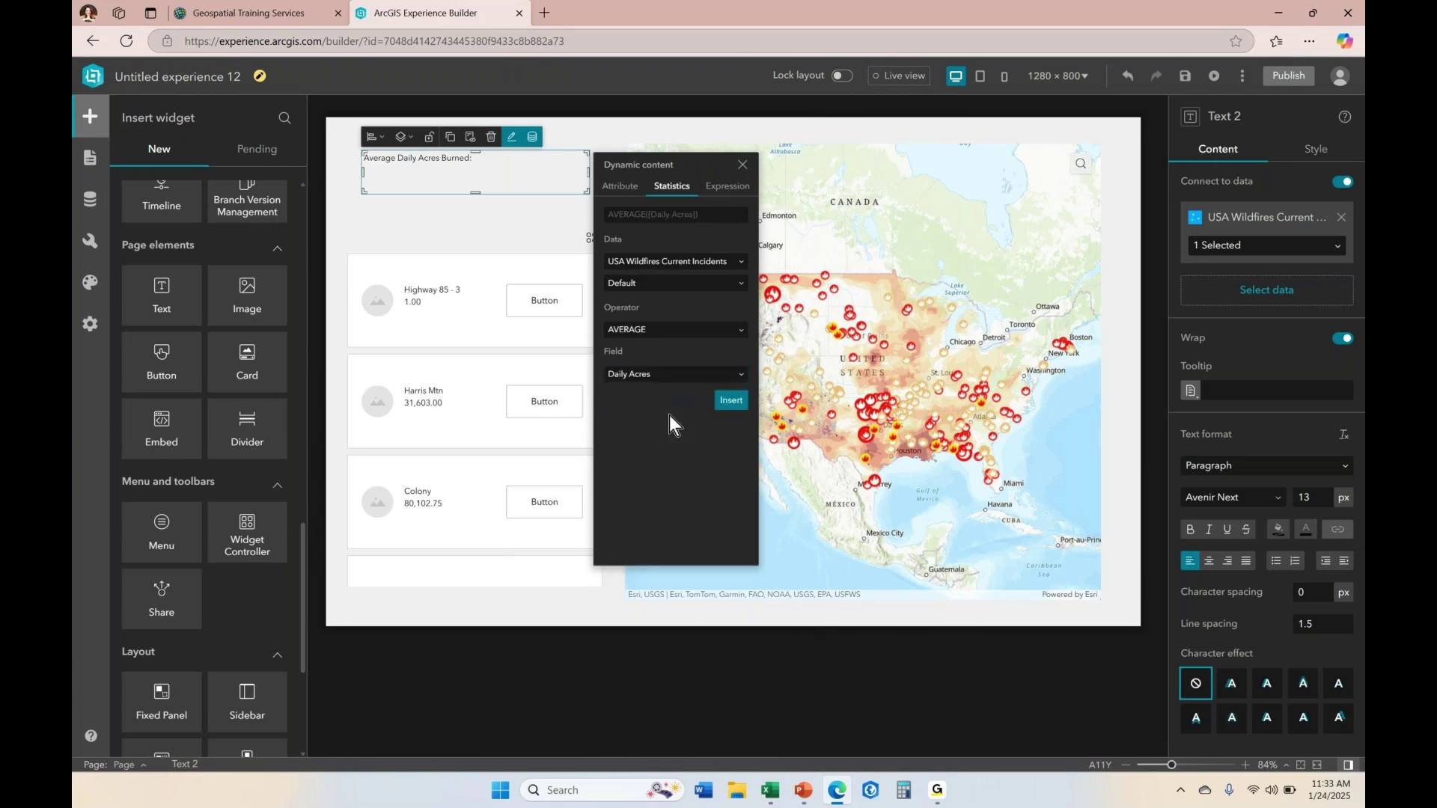
{"action": "left_click", "coordinate": [731, 402]}
{"action": "left_click", "coordinate": [534, 179]}
{"action": "left_click", "coordinate": [481, 218]}
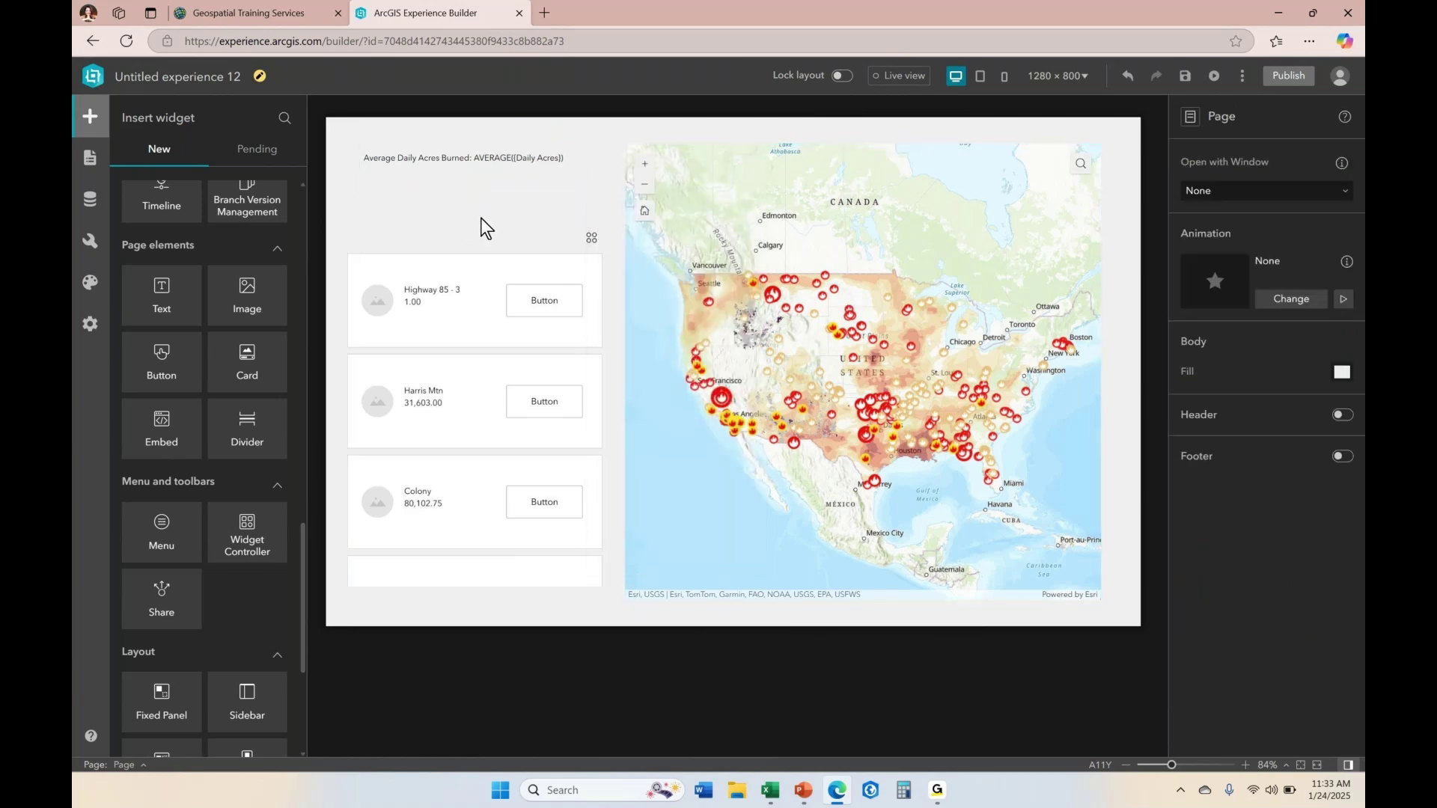